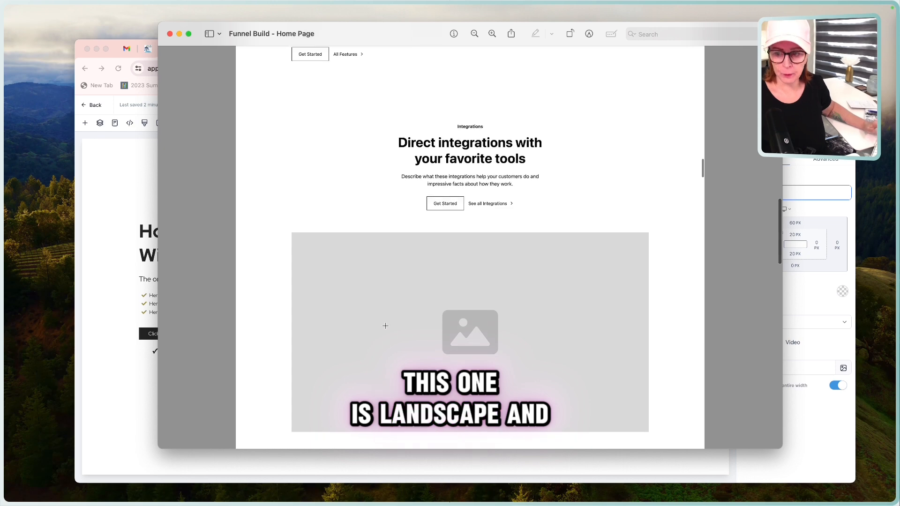
Step: Switch to the page builder in the browser and preview the funnel home page with the page ruler turned on
{"action": "left_click", "coordinate": [139, 204]}
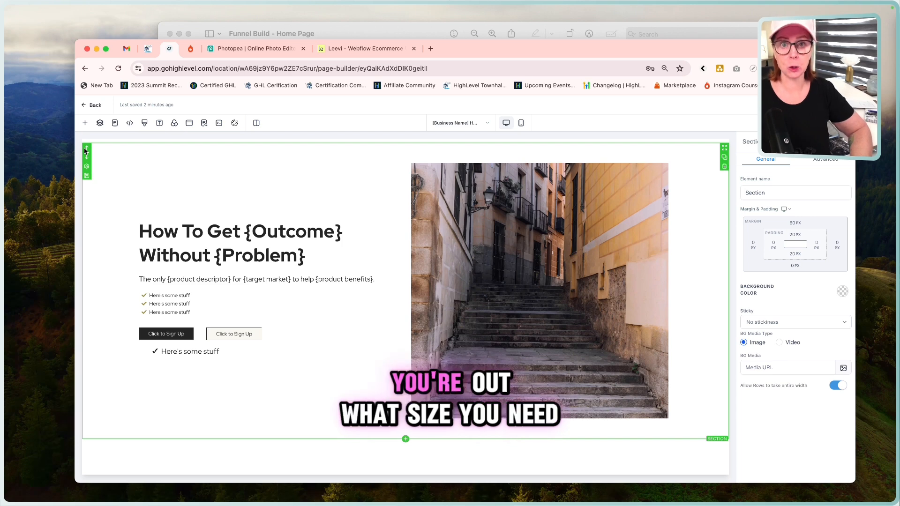
{"action": "key", "text": "F11"}
{"action": "key", "text": "F11"}
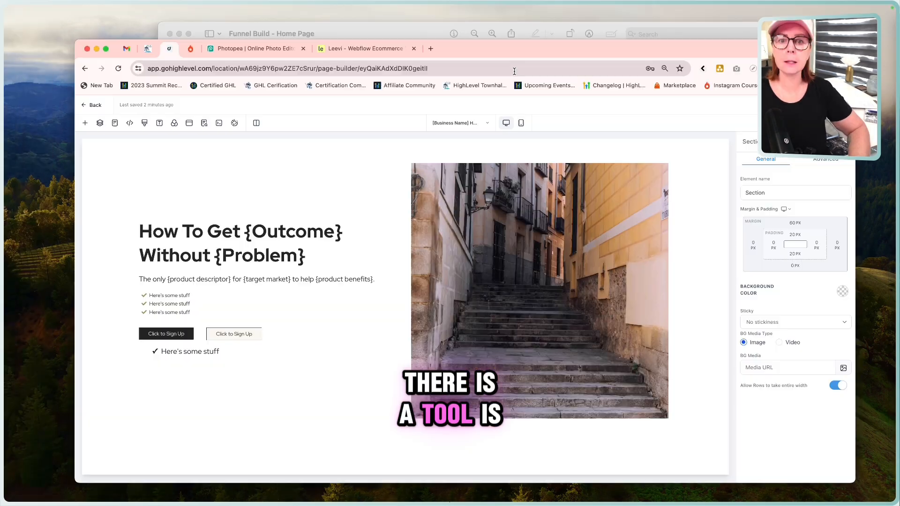
{"action": "left_click", "coordinate": [752, 69]}
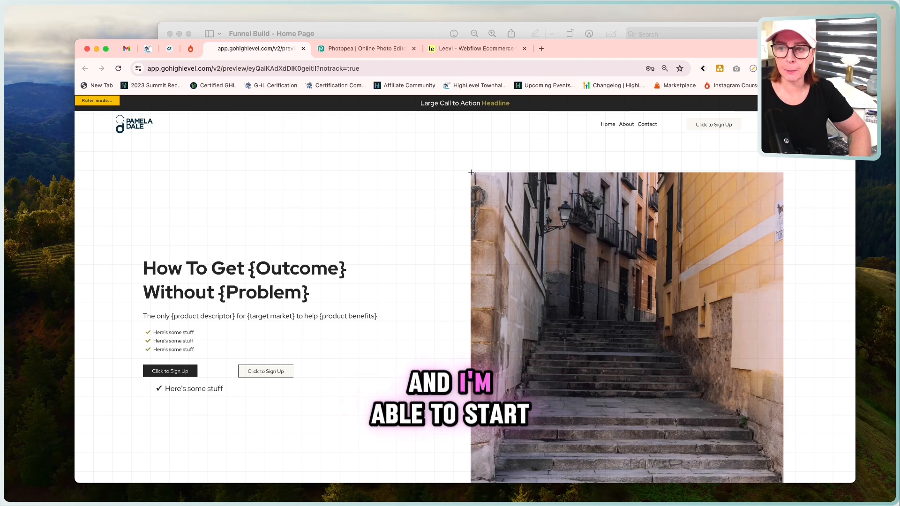
Step: Measure the visible part of the staircase hero image with the page ruler, and measure the full image's width and height
{"action": "left_click_drag", "start_coordinate": [472, 173], "coordinate": [784, 312]}
{"action": "scroll", "coordinate": [633, 296], "scroll_direction": "down", "scroll_amount": 5}
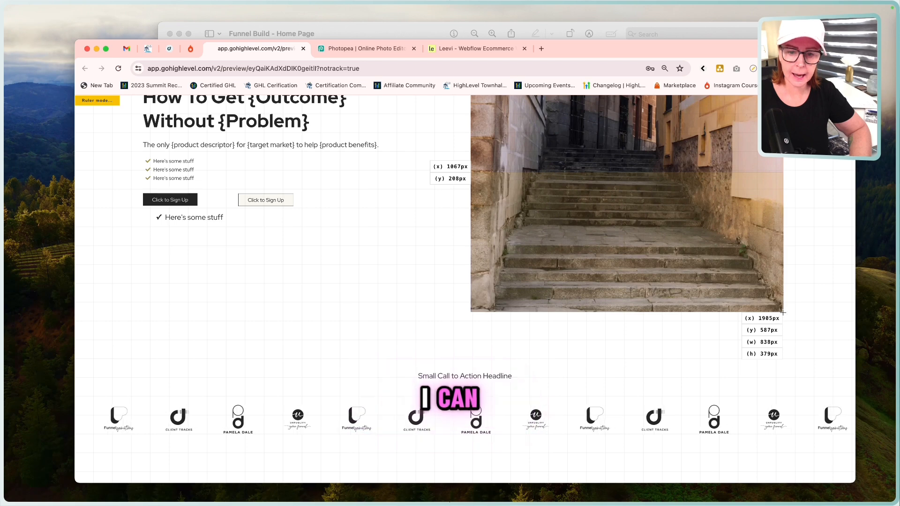
{"action": "scroll", "coordinate": [666, 274], "scroll_direction": "up", "scroll_amount": 5}
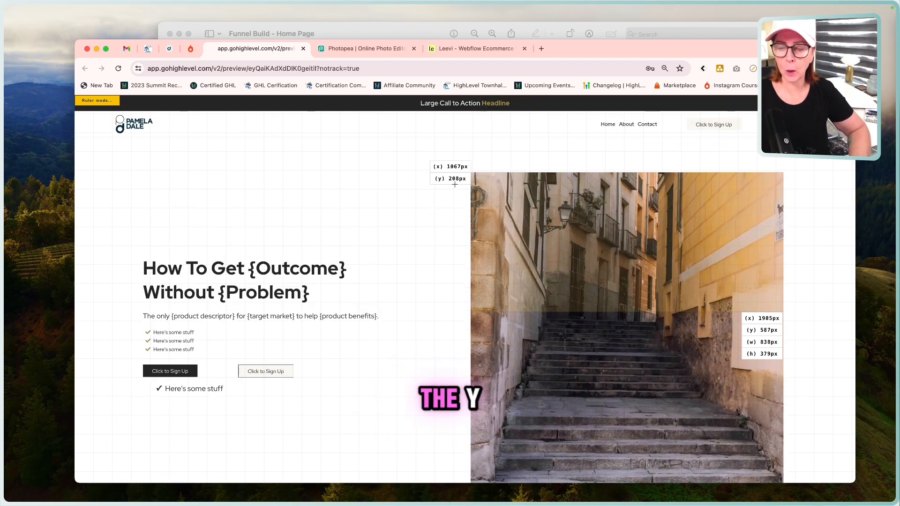
{"action": "scroll", "coordinate": [445, 259], "scroll_direction": "down", "scroll_amount": 1}
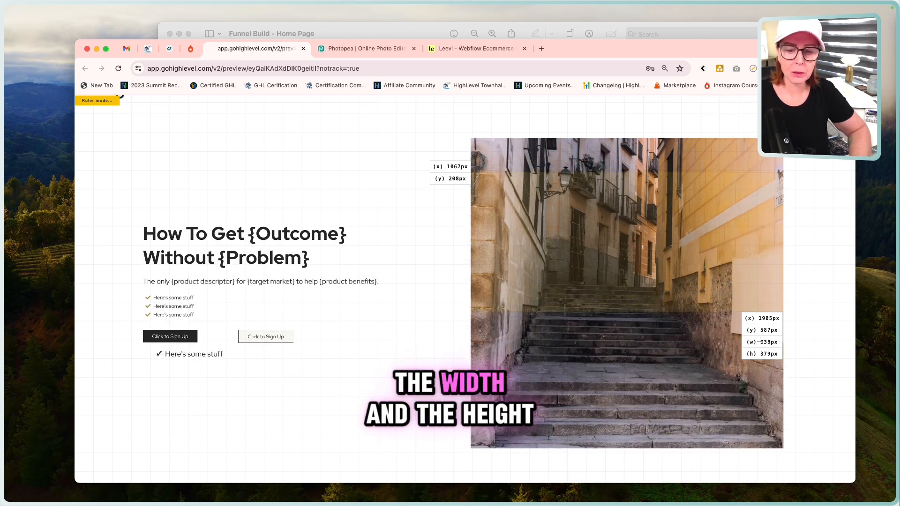
{"action": "left_click", "coordinate": [401, 263]}
{"action": "left_click_drag", "start_coordinate": [473, 139], "coordinate": [784, 451]}
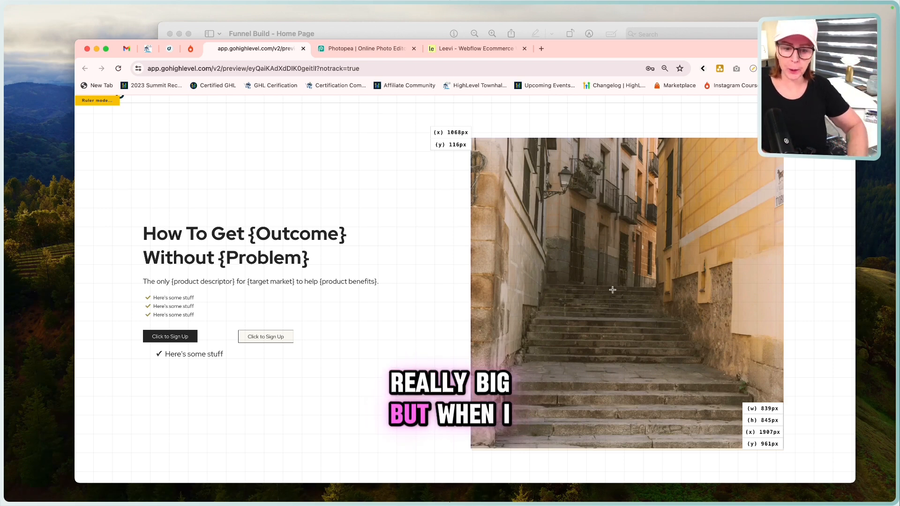
Step: Shrink the browser window, remeasure the staircase image at that size, and enlarge the window again with the measurement cleared
{"action": "left_click_drag", "start_coordinate": [855, 482], "coordinate": [617, 417]}
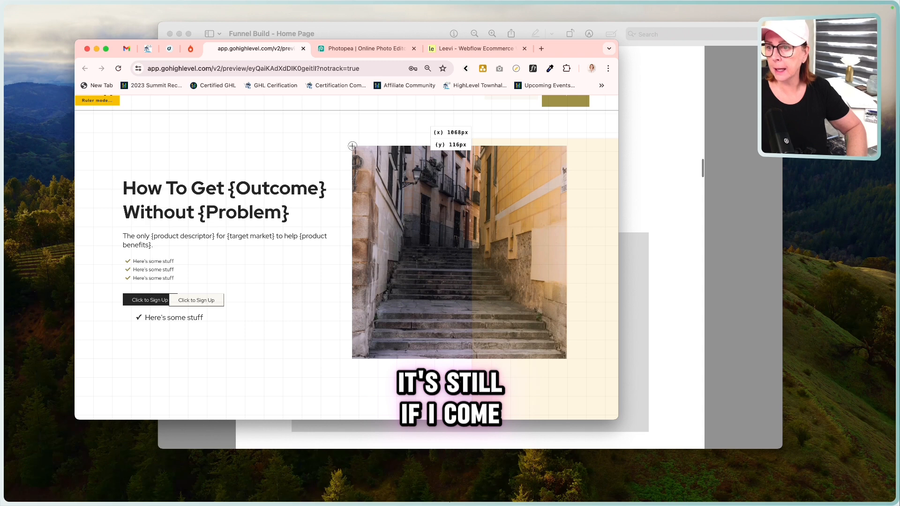
{"action": "left_click_drag", "start_coordinate": [353, 146], "coordinate": [567, 359]}
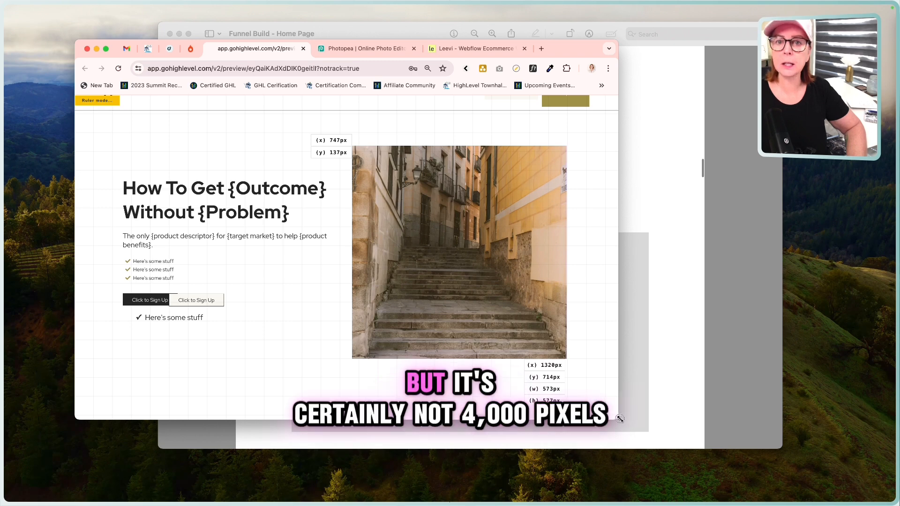
{"action": "left_click_drag", "start_coordinate": [618, 421], "coordinate": [829, 442]}
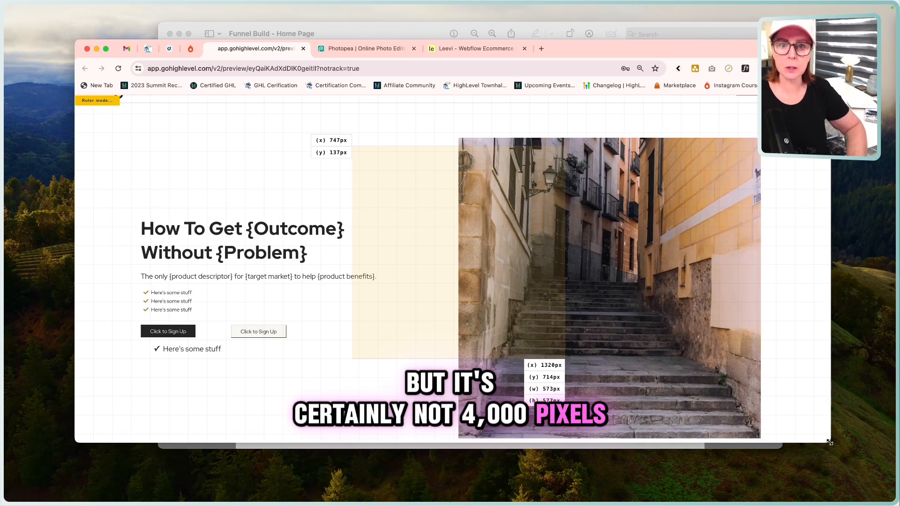
{"action": "left_click", "coordinate": [591, 272]}
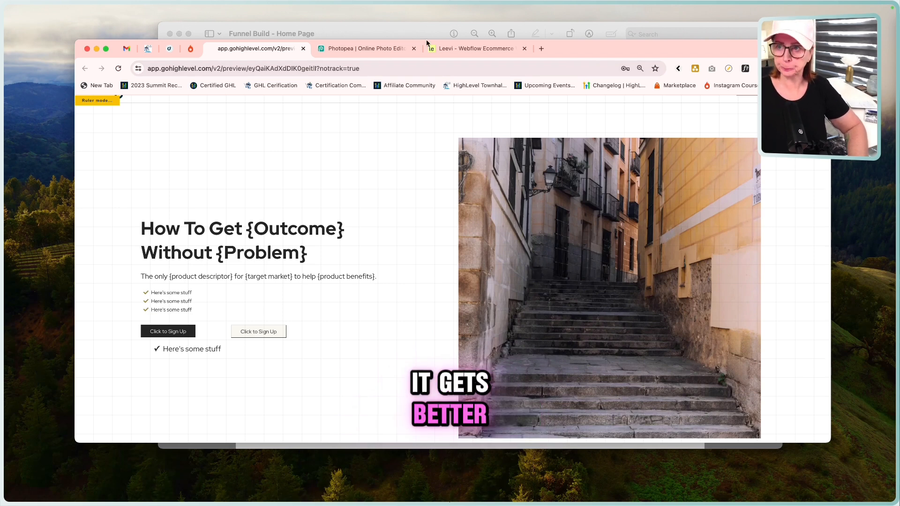
Step: Look through the Leevi Webflow template page for the images whose sizes are needed, as far as the "Together we create." section
{"action": "left_click", "coordinate": [464, 49]}
{"action": "scroll", "coordinate": [529, 219], "scroll_direction": "down", "scroll_amount": 5}
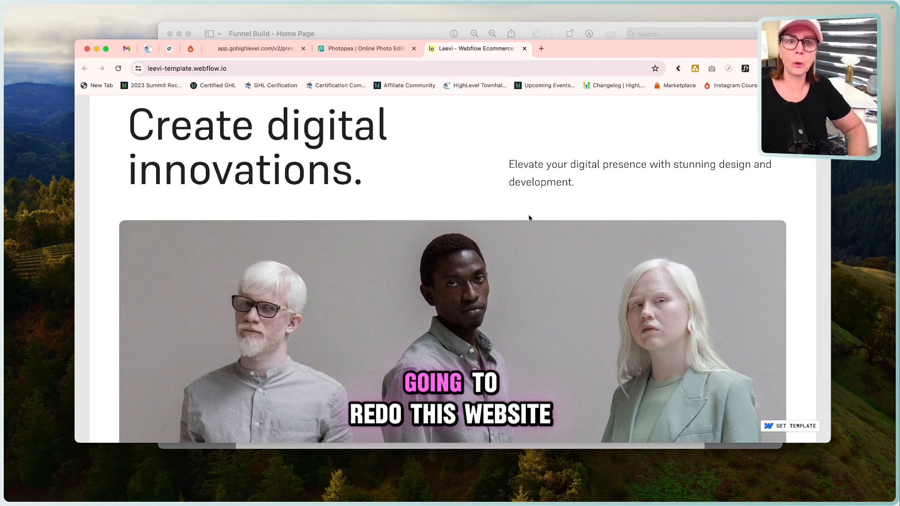
{"action": "scroll", "coordinate": [529, 218], "scroll_direction": "down", "scroll_amount": 6}
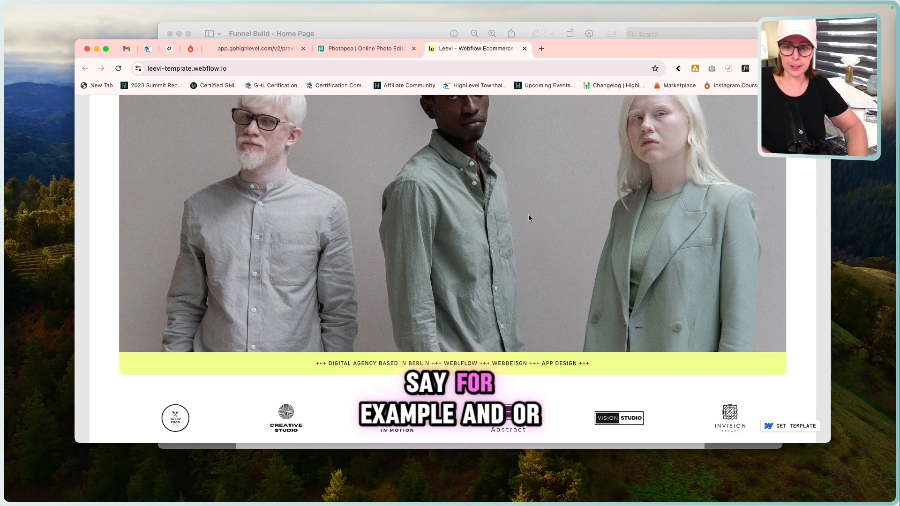
{"action": "scroll", "coordinate": [529, 218], "scroll_direction": "down", "scroll_amount": 2}
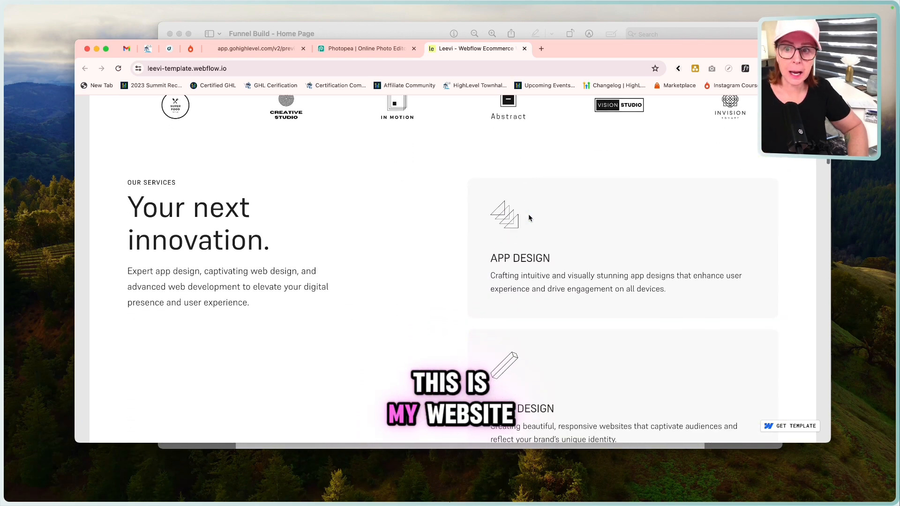
{"action": "scroll", "coordinate": [529, 218], "scroll_direction": "down", "scroll_amount": 12}
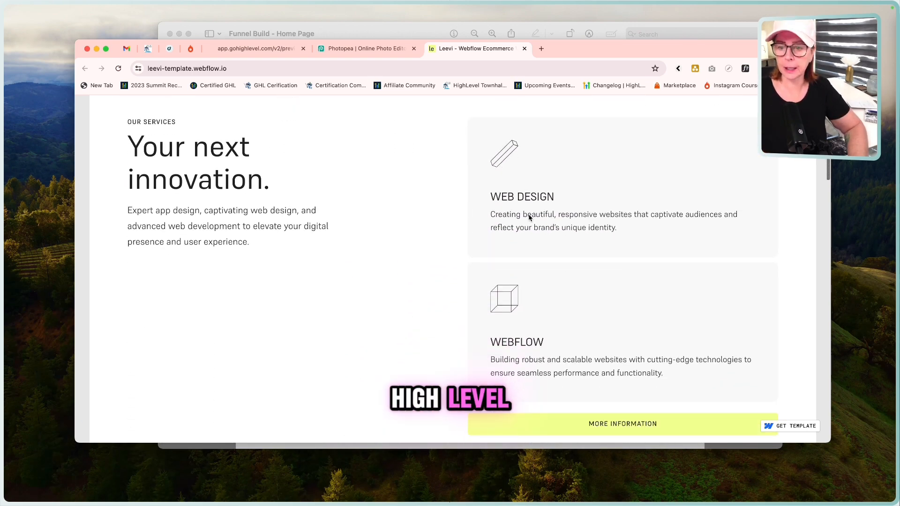
{"action": "scroll", "coordinate": [529, 218], "scroll_direction": "down", "scroll_amount": 3}
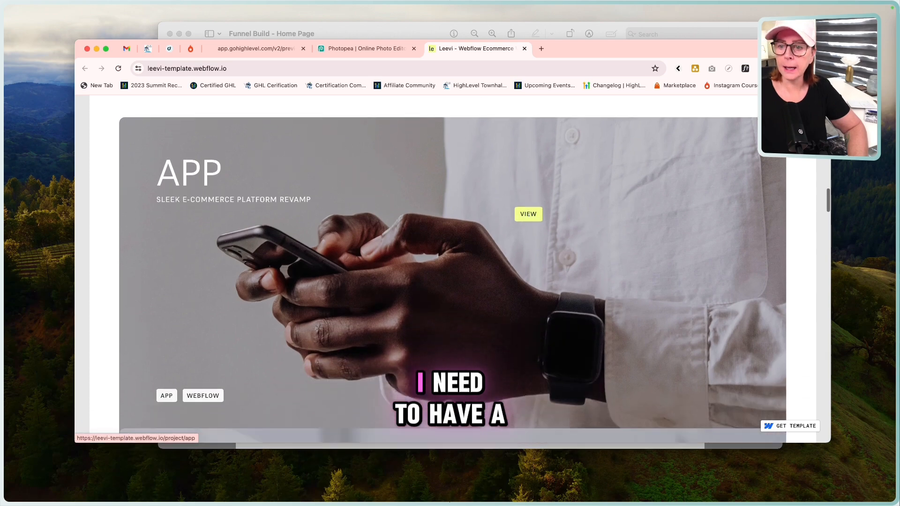
{"action": "scroll", "coordinate": [357, 181], "scroll_direction": "down", "scroll_amount": 10}
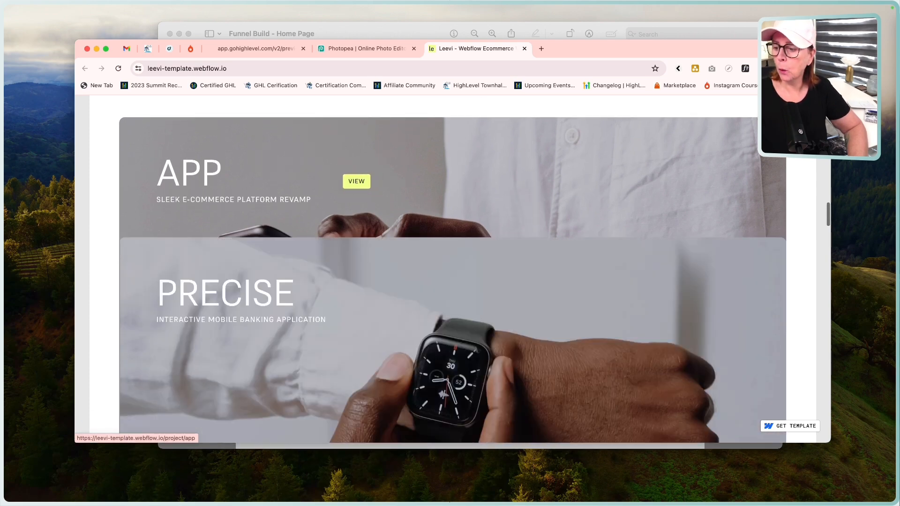
{"action": "scroll", "coordinate": [356, 181], "scroll_direction": "down", "scroll_amount": 15}
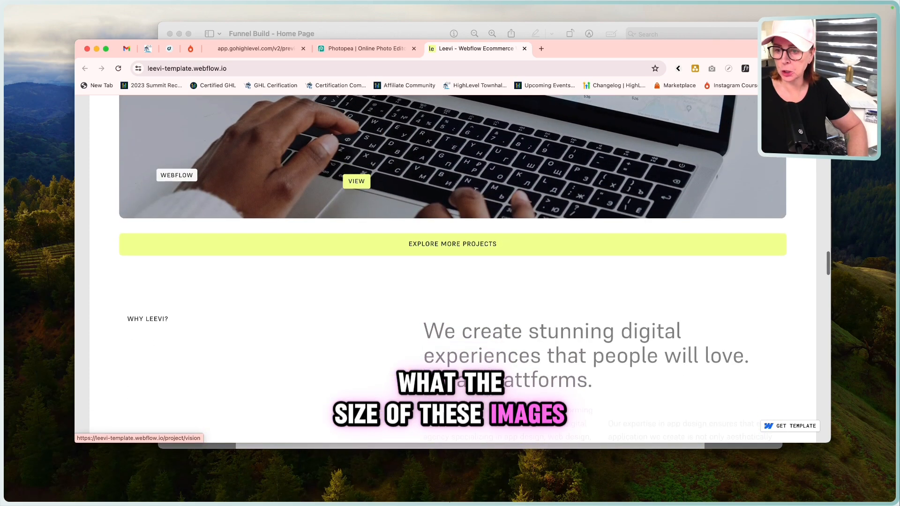
{"action": "scroll", "coordinate": [357, 185], "scroll_direction": "down", "scroll_amount": 10}
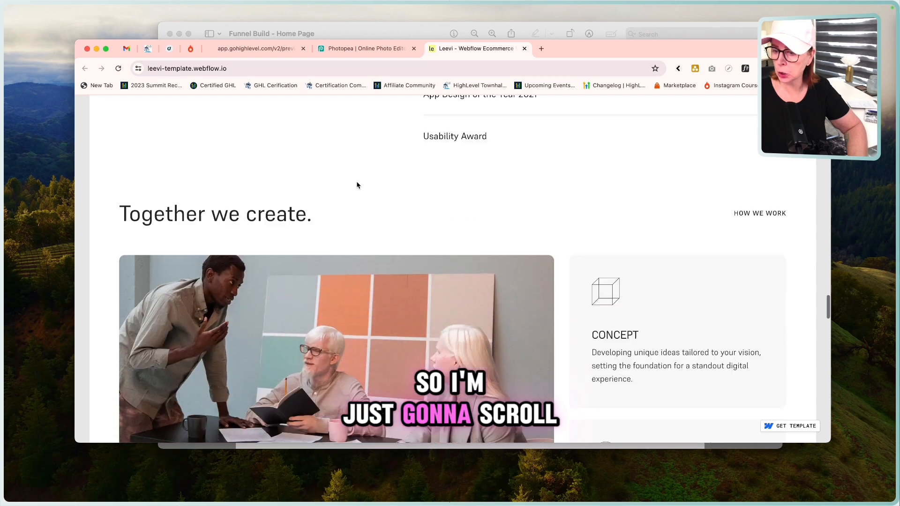
Step: Turn on the page ruler and measure the width and height of the team meeting photo beside the Concept card
{"action": "scroll", "coordinate": [357, 184], "scroll_direction": "down", "scroll_amount": 1}
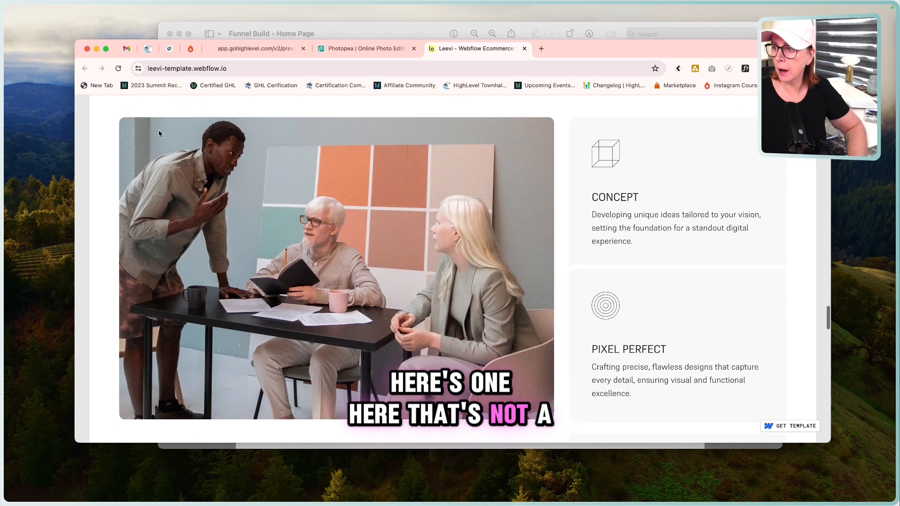
{"action": "key", "text": "alt+r"}
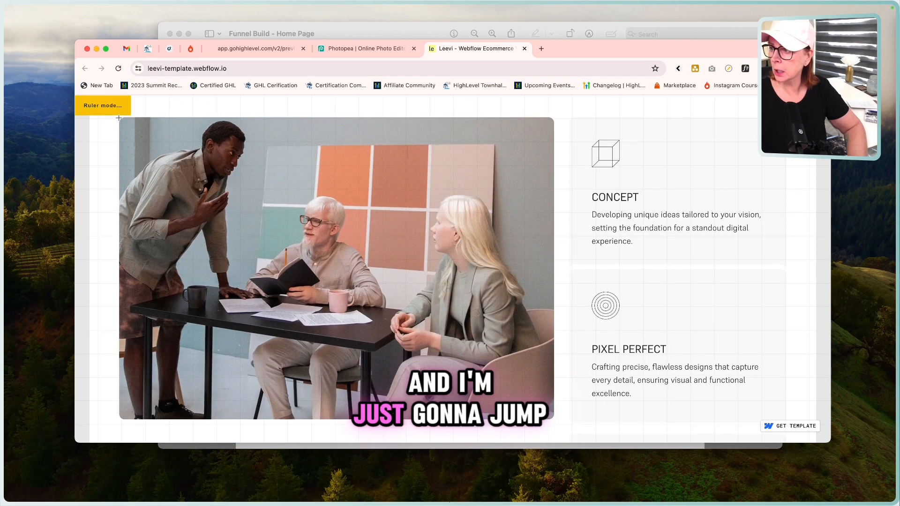
{"action": "left_click_drag", "start_coordinate": [119, 118], "coordinate": [556, 418]}
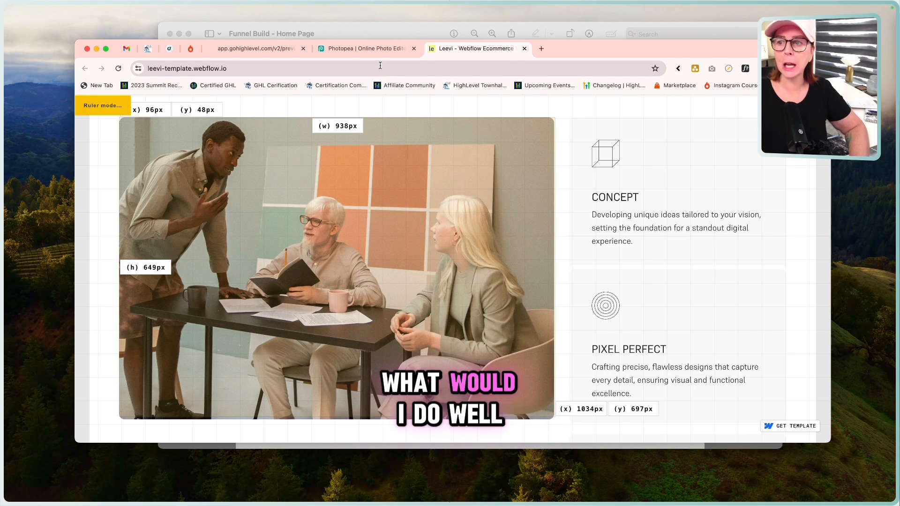
Step: Open the Pexels JPG from the Desktop in Photopea and bring up its Image Size settings
{"action": "left_click", "coordinate": [370, 49]}
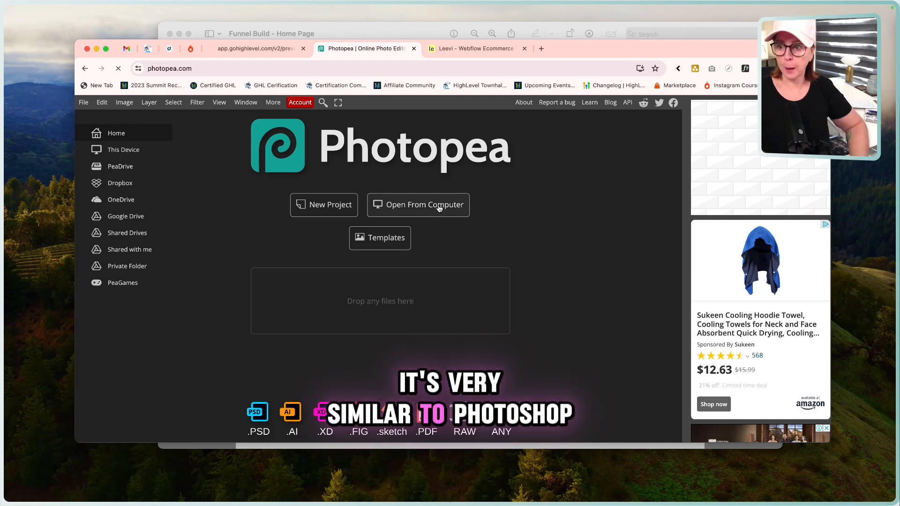
{"action": "left_click", "coordinate": [422, 206]}
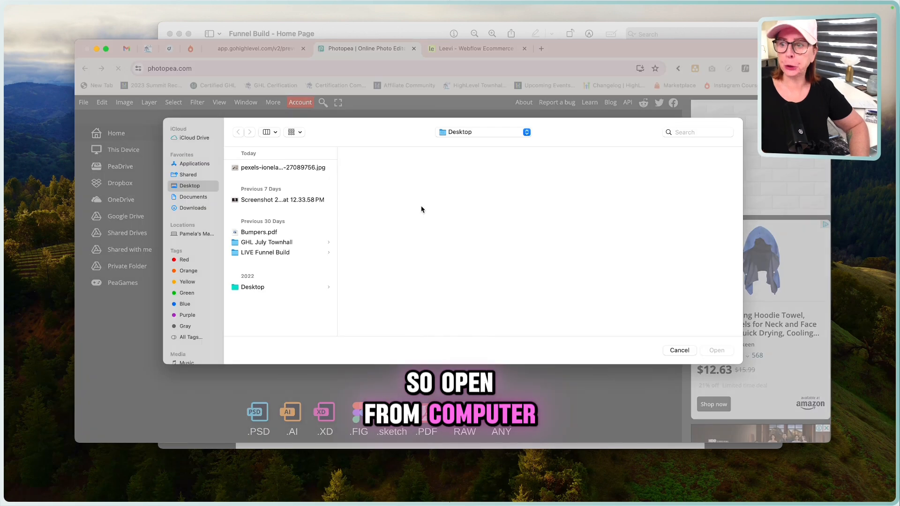
{"action": "double_click", "coordinate": [282, 168]}
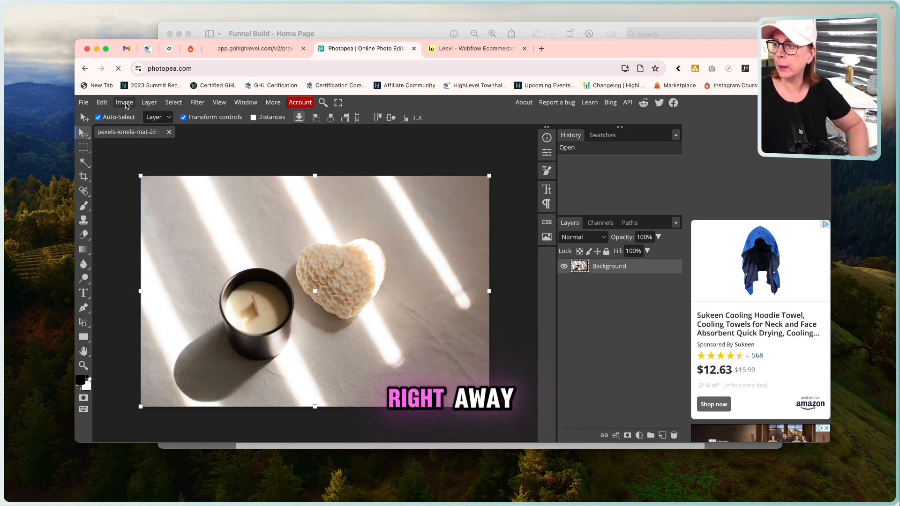
{"action": "left_click", "coordinate": [125, 105]}
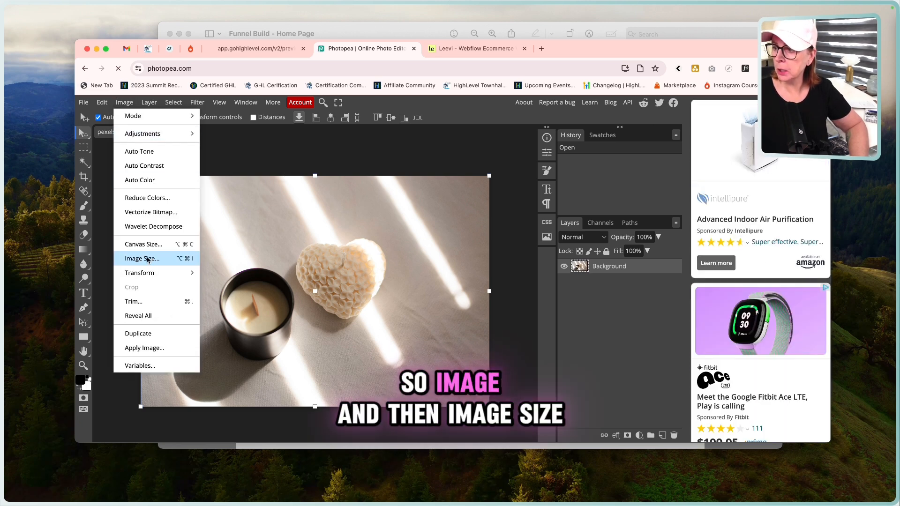
{"action": "left_click", "coordinate": [146, 261]}
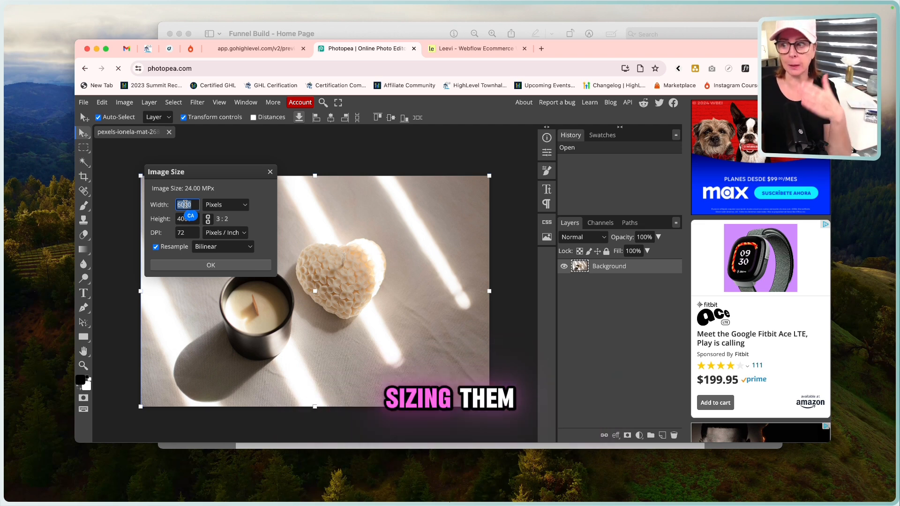
Step: Remeasure the team meeting photo on the Leevi page, extending the ruler selection to the photo's lower edge
{"action": "left_click", "coordinate": [317, 34]}
{"action": "left_click", "coordinate": [317, 35]}
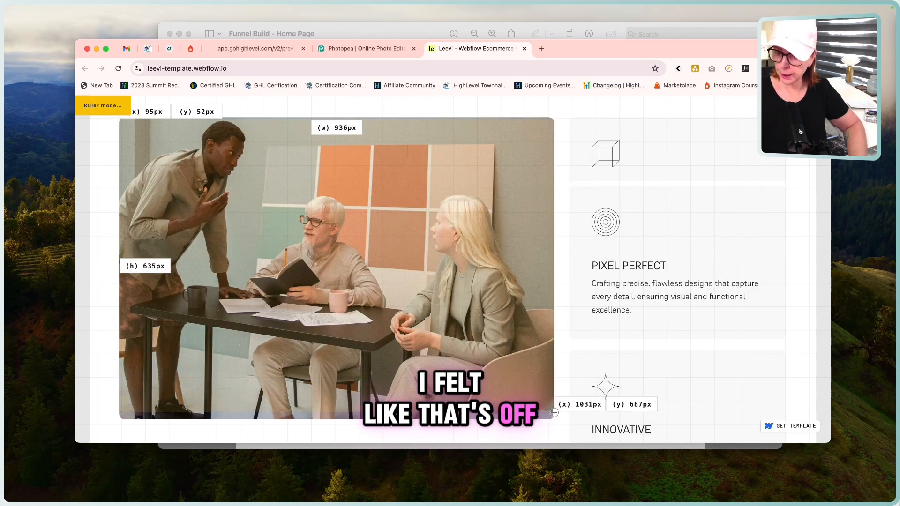
{"action": "left_click_drag", "start_coordinate": [554, 413], "coordinate": [554, 421]}
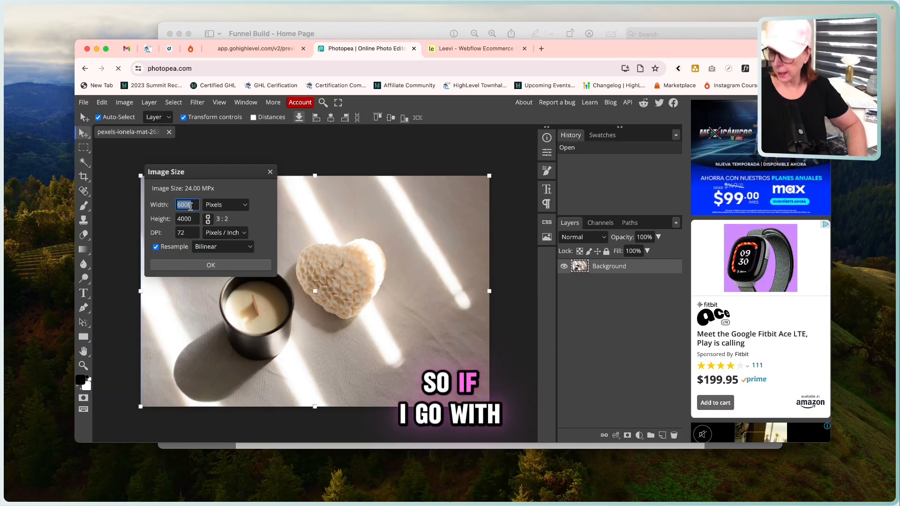
{"action": "type", "text": "650"}
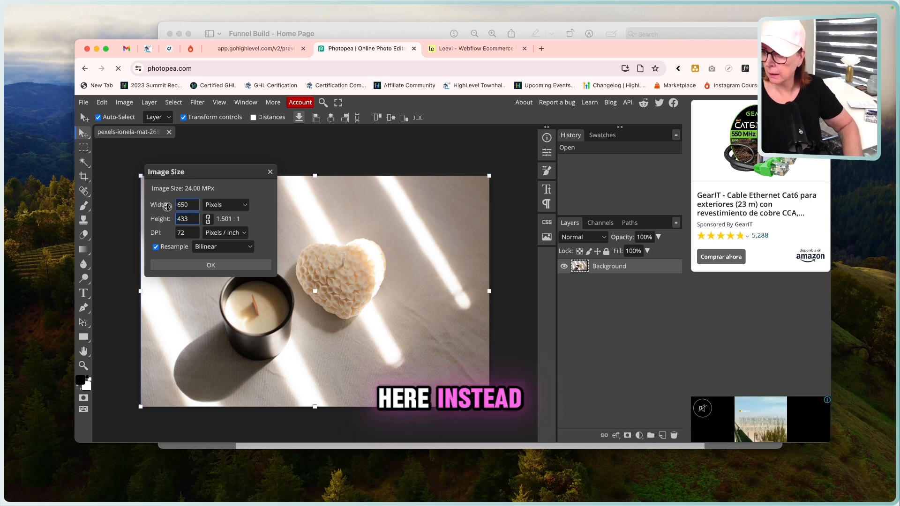
{"action": "left_click", "coordinate": [124, 102]}
{"action": "left_click", "coordinate": [134, 259]}
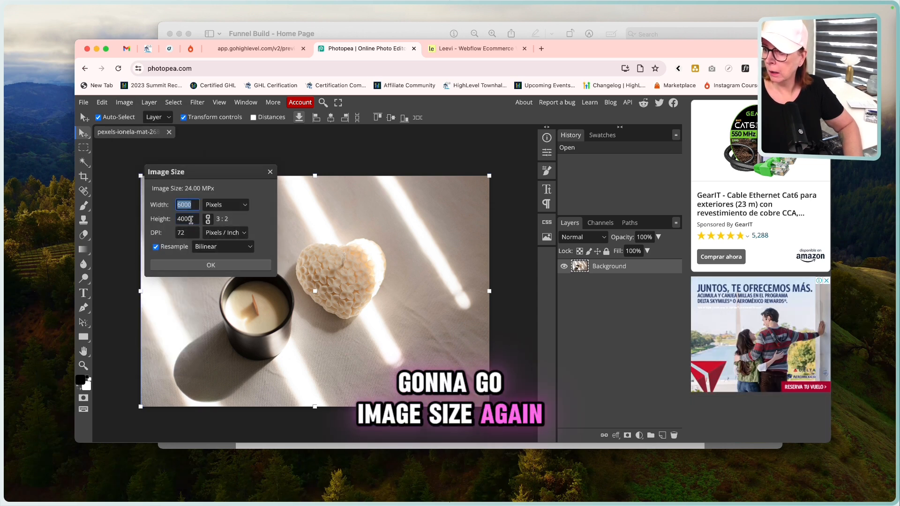
Step: Resize the candle photo to a height of 650 px with linked proportions, checking the measured photo on the Leevi page for the target size
{"action": "key", "text": "Tab"}
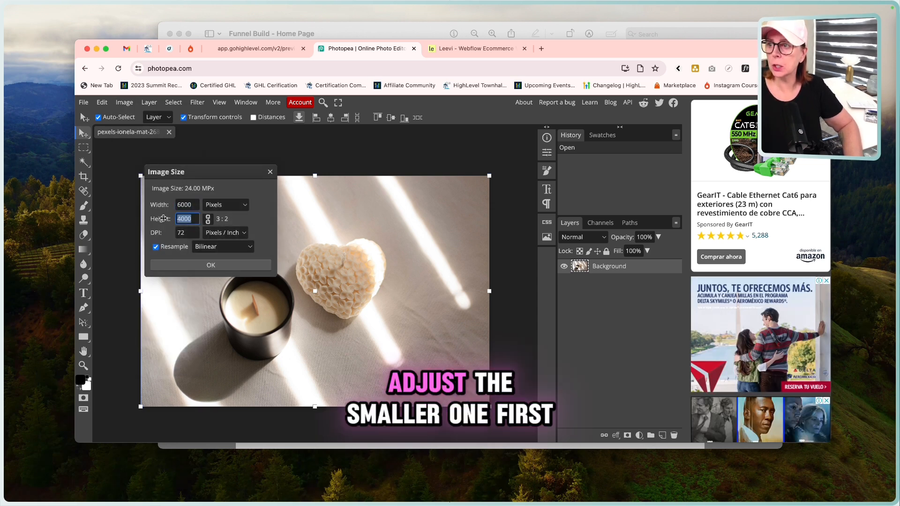
{"action": "left_click", "coordinate": [455, 50]}
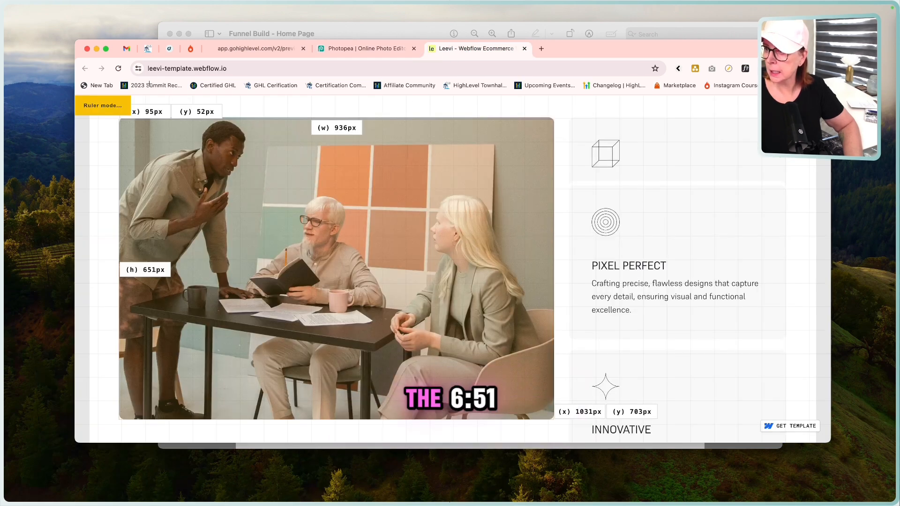
{"action": "left_click", "coordinate": [324, 49]}
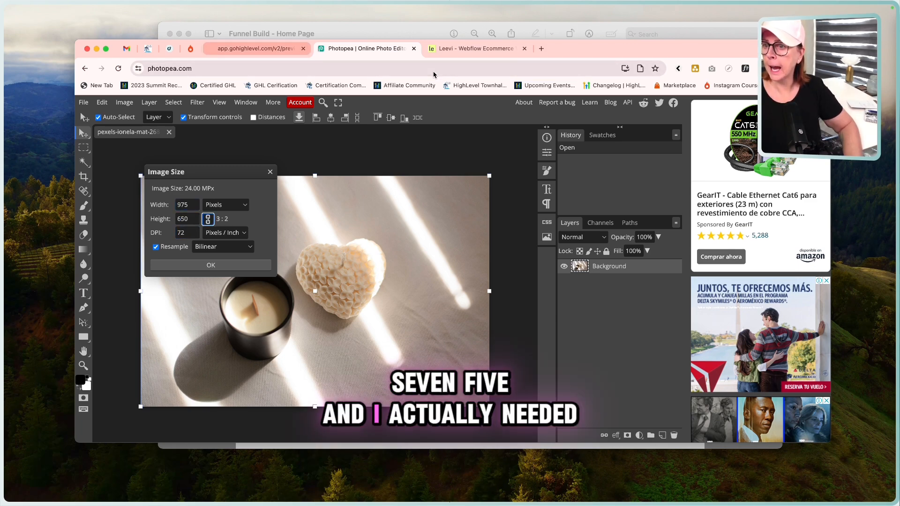
{"action": "left_click", "coordinate": [449, 52]}
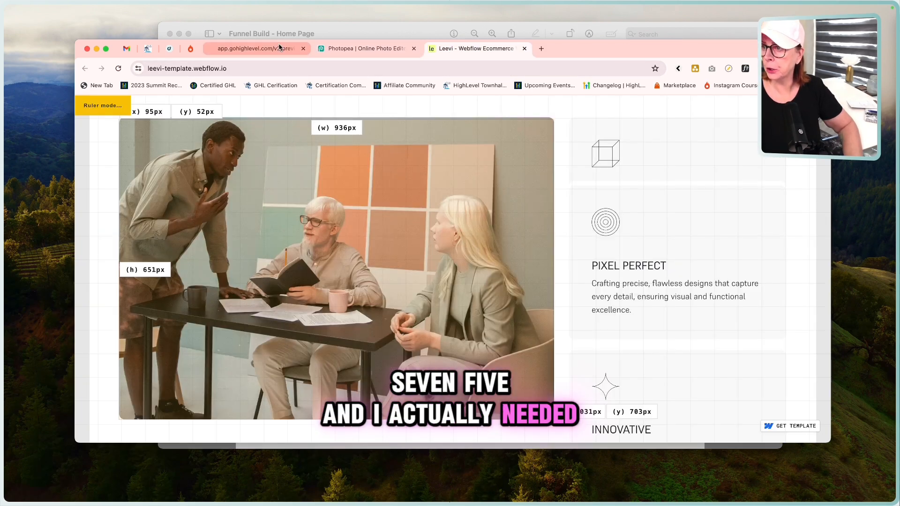
{"action": "left_click", "coordinate": [361, 49]}
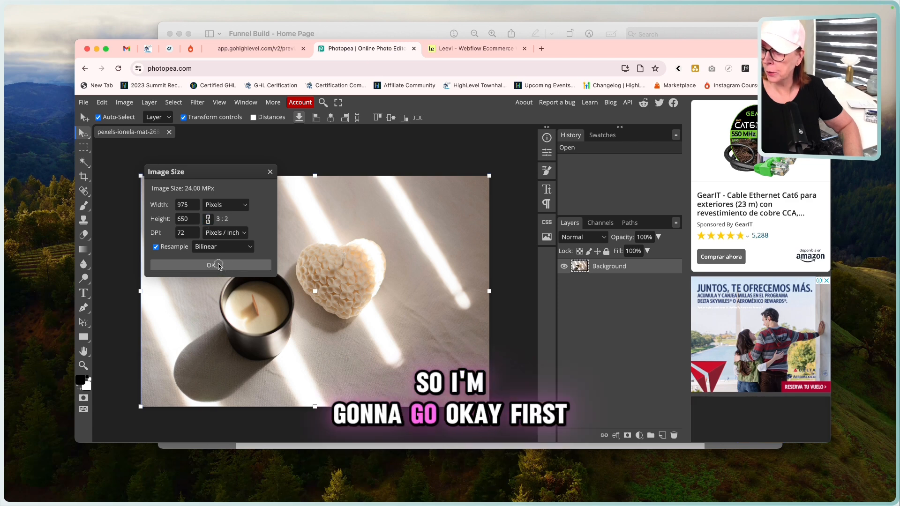
{"action": "left_click", "coordinate": [222, 269]}
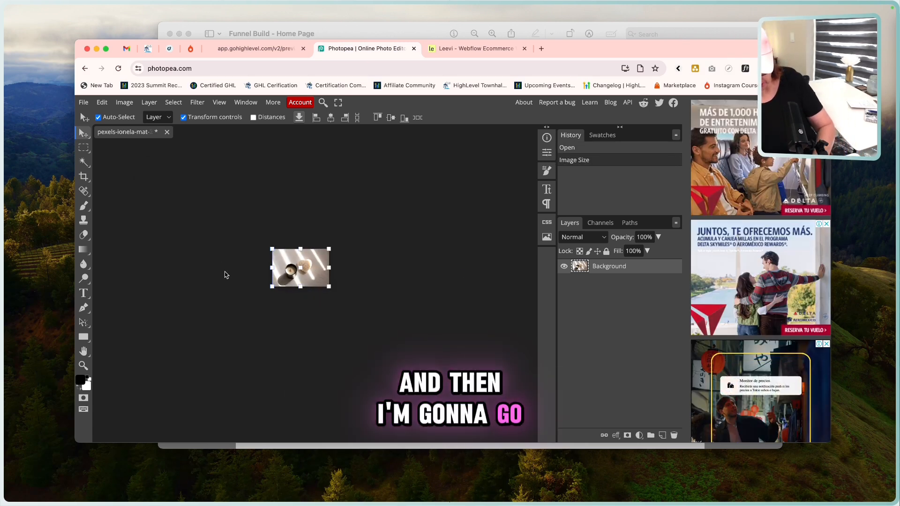
Step: Crop the candle photo inward from its right edge to a width of about 930 px, keeping its full height
{"action": "key", "text": "super+equal"}
{"action": "key", "text": "super+equal"}
{"action": "key", "text": "super+equal"}
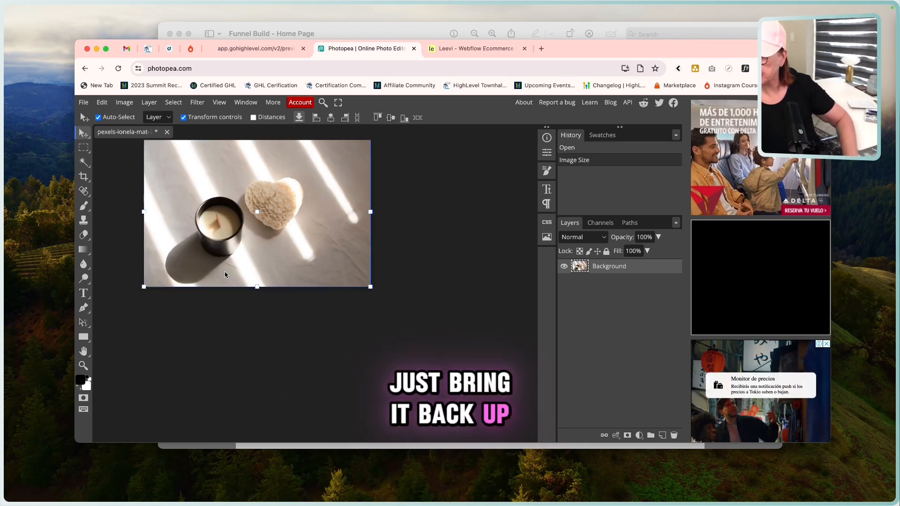
{"action": "scroll", "coordinate": [247, 270], "scroll_direction": "up", "scroll_amount": 2}
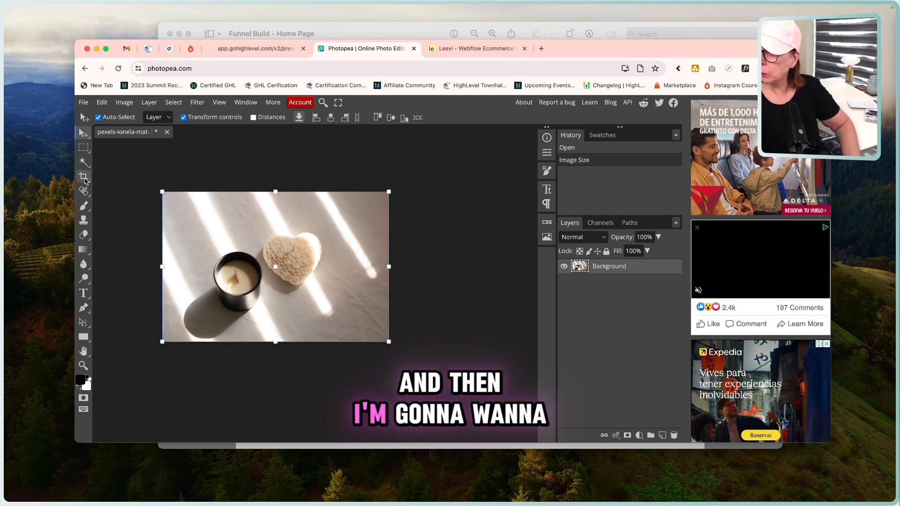
{"action": "left_click", "coordinate": [85, 179]}
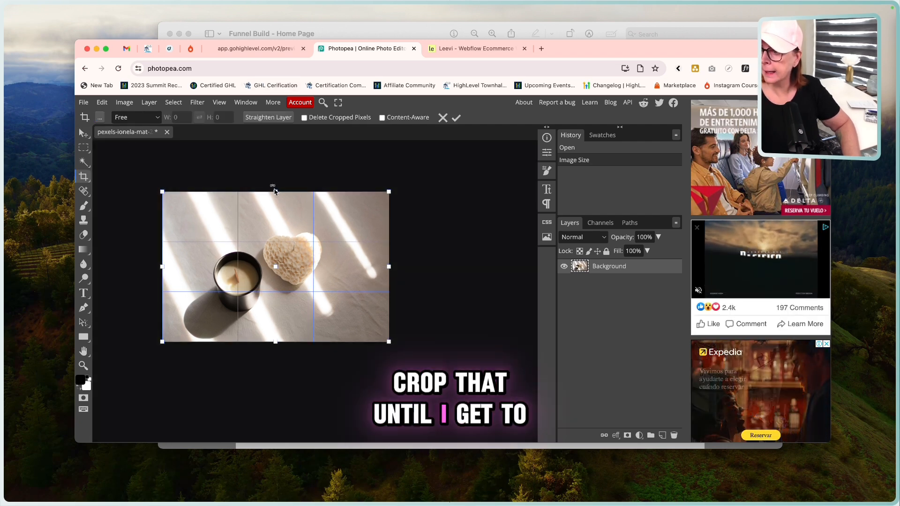
{"action": "left_click_drag", "start_coordinate": [275, 192], "coordinate": [276, 192]}
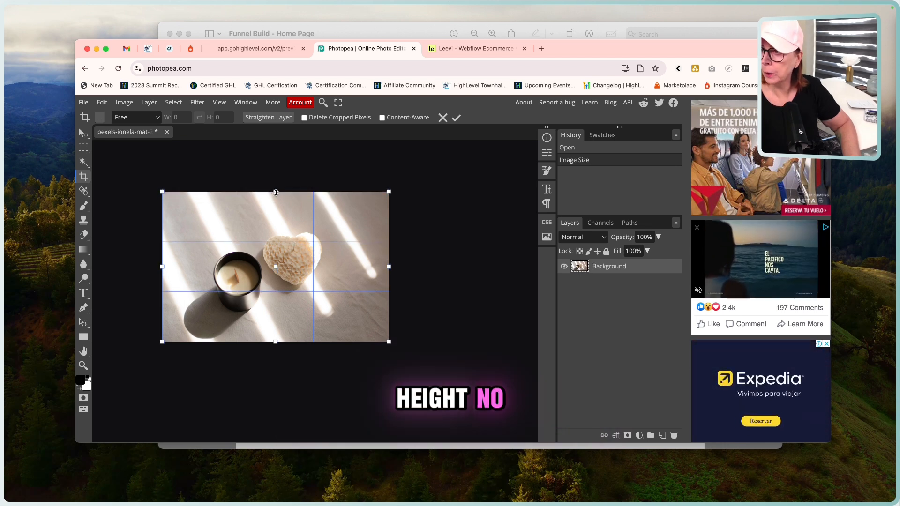
{"action": "left_click", "coordinate": [447, 54]}
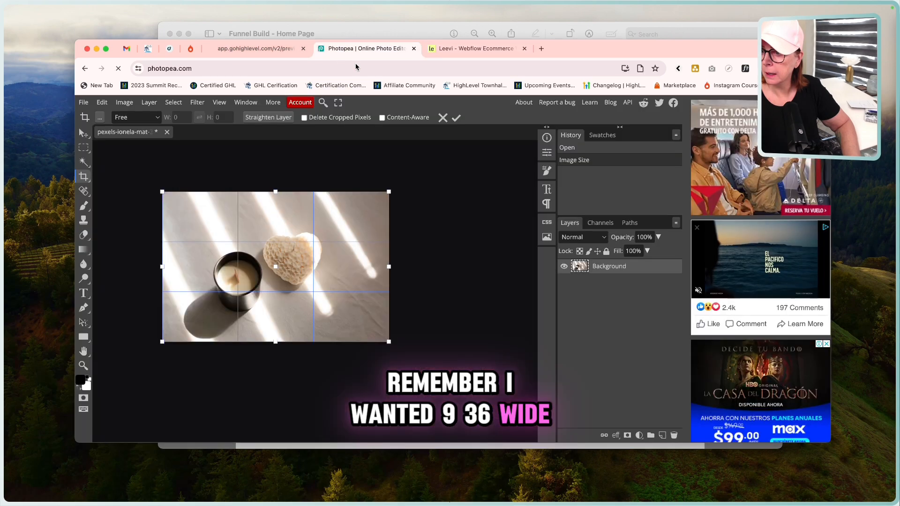
{"action": "left_click", "coordinate": [357, 49]}
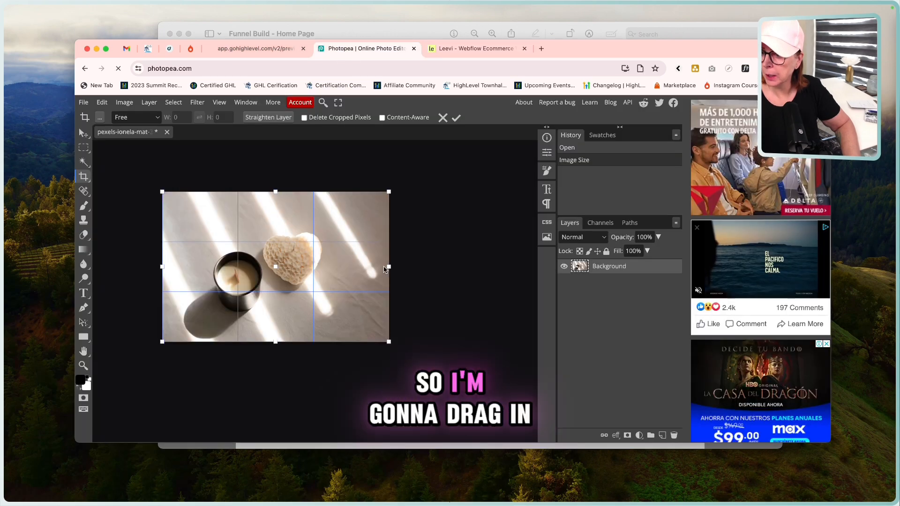
{"action": "left_click_drag", "start_coordinate": [388, 270], "coordinate": [378, 268]}
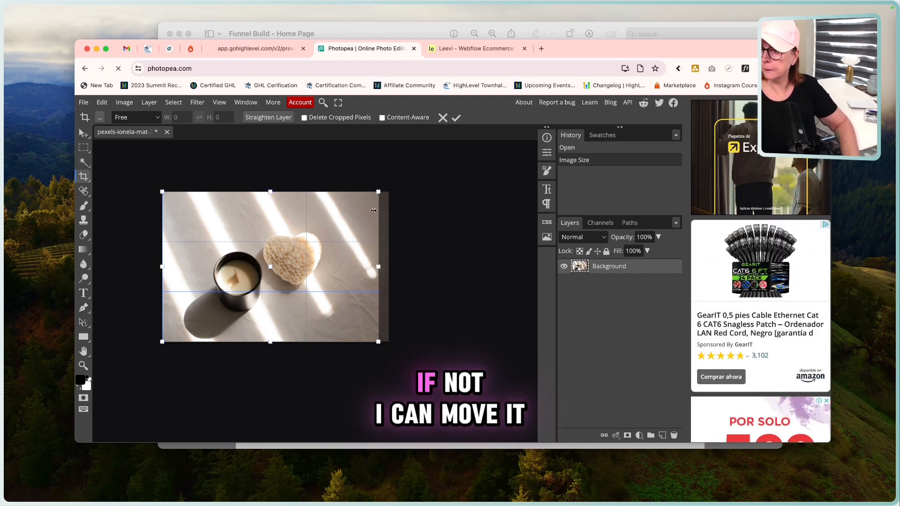
{"action": "mouse_move", "coordinate": [334, 255]}
{"action": "left_mouse_down"}
{"action": "mouse_move", "coordinate": [315, 256]}
{"action": "mouse_move", "coordinate": [355, 257]}
{"action": "mouse_move", "coordinate": [317, 256]}
{"action": "mouse_move", "coordinate": [328, 257]}
{"action": "left_mouse_up"}
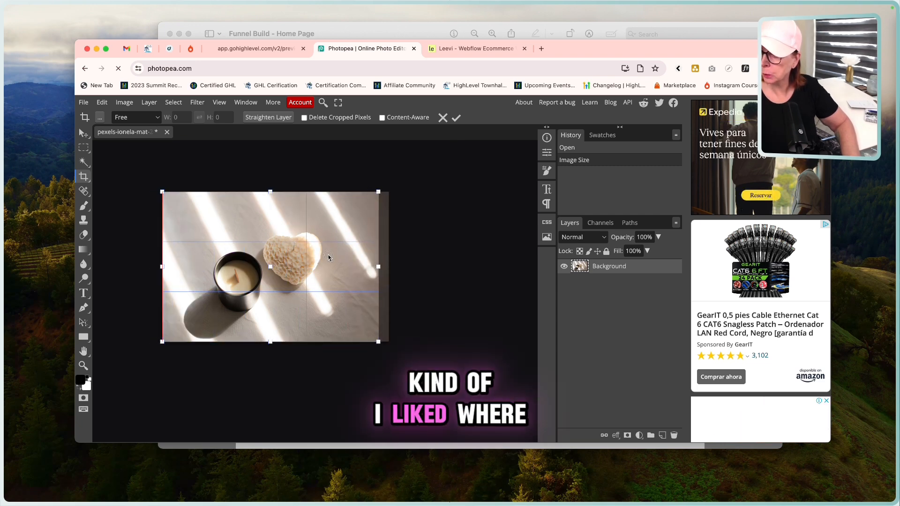
{"action": "left_click", "coordinate": [456, 118]}
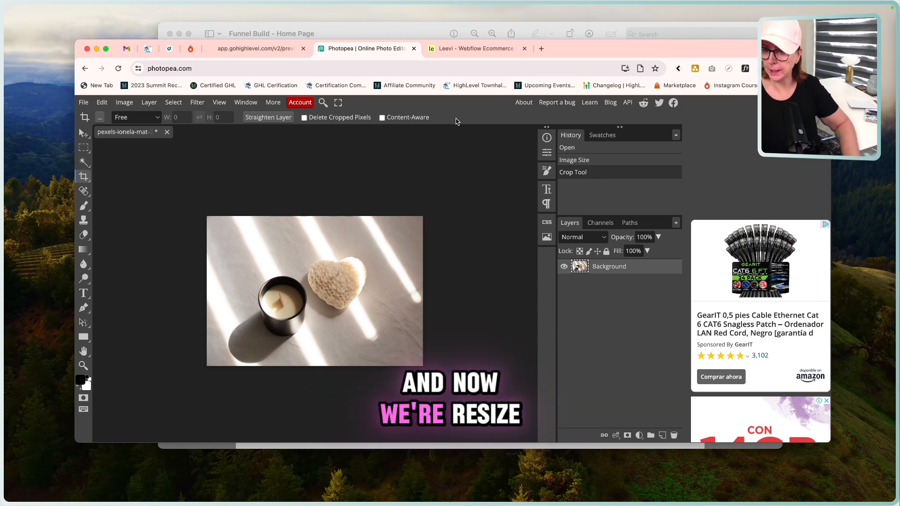
Step: Check the cropped photo's width and height in the Image Size settings and accept them
{"action": "left_click", "coordinate": [123, 102]}
{"action": "left_click", "coordinate": [141, 258]}
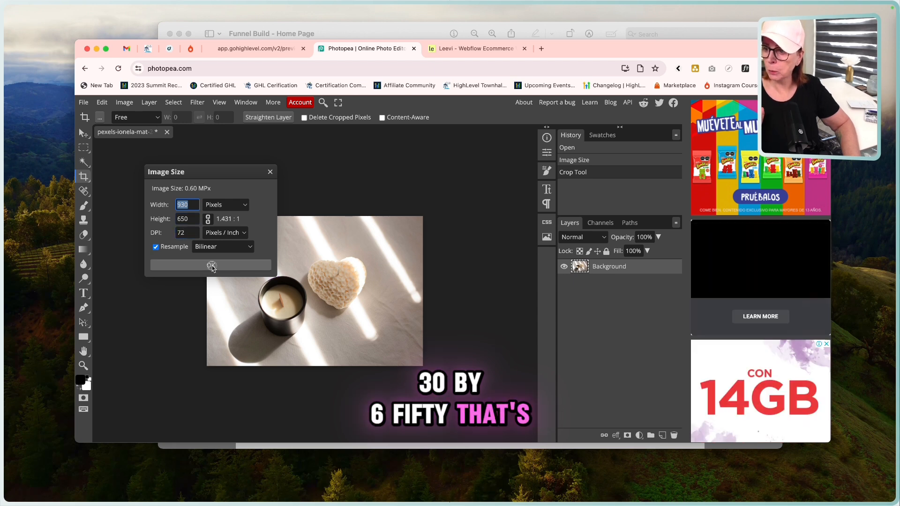
{"action": "left_click", "coordinate": [212, 266]}
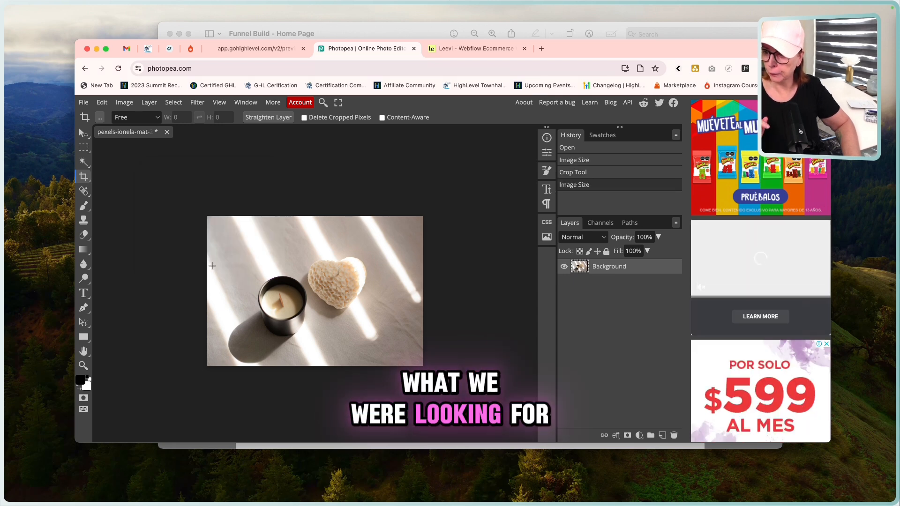
Step: Export the cropped photo for the web in WebP format under the name "What Is Go High Level"
{"action": "left_click", "coordinate": [83, 103]}
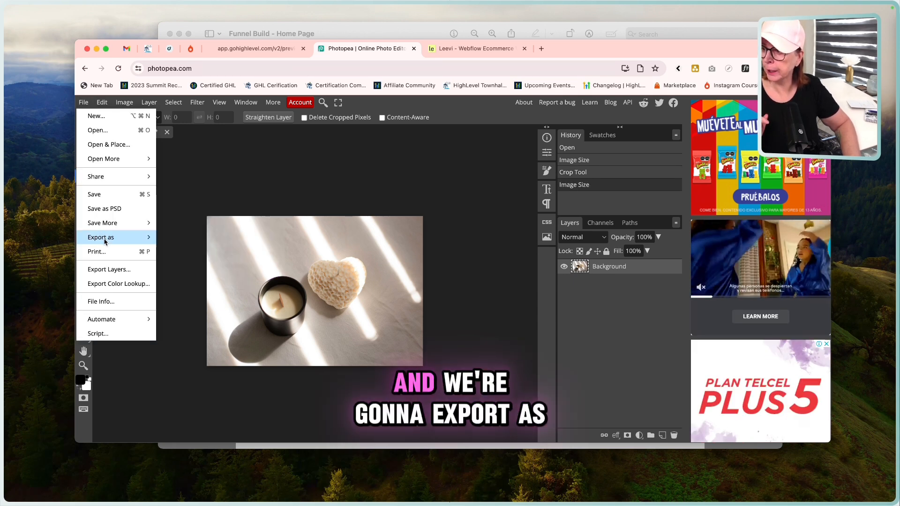
{"action": "mouse_move", "coordinate": [105, 240]}
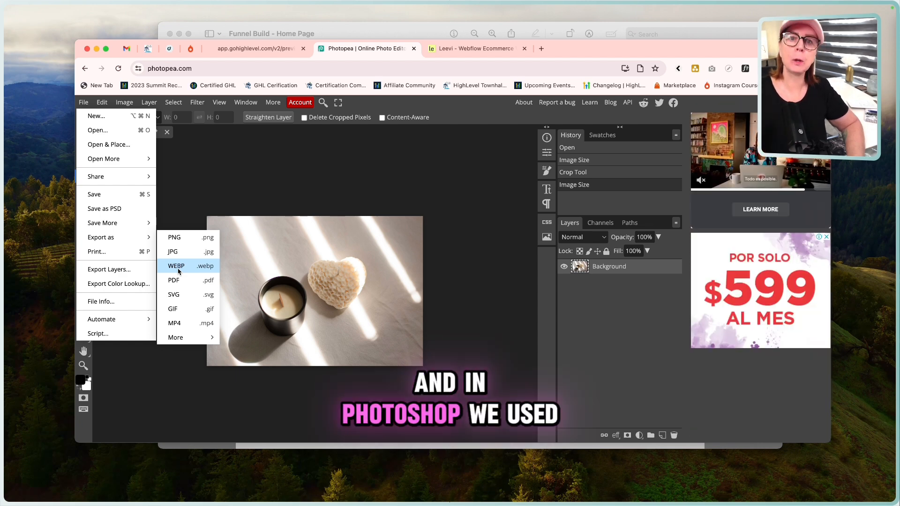
{"action": "left_click", "coordinate": [179, 271]}
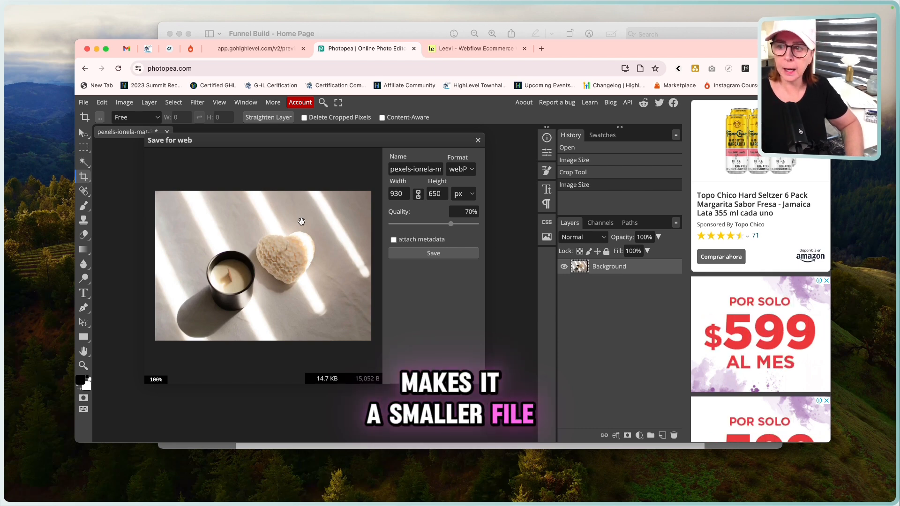
{"action": "triple_click", "coordinate": [415, 169]}
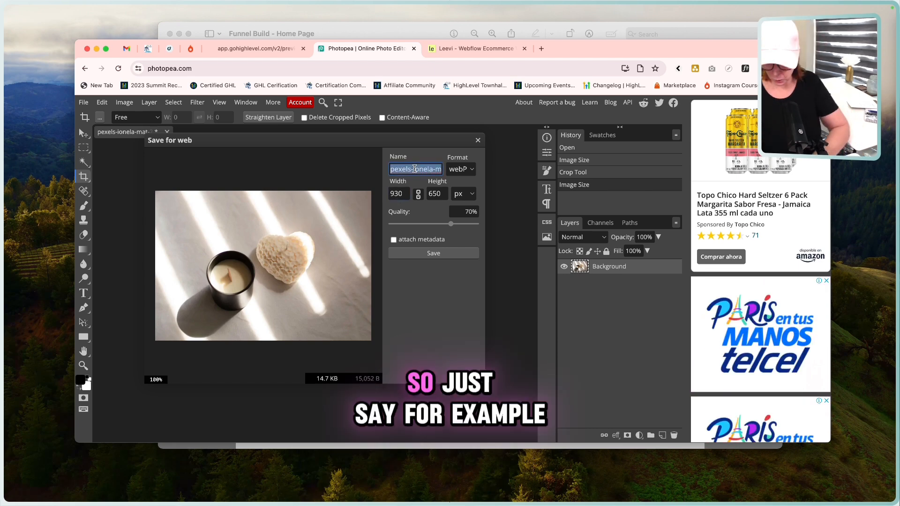
{"action": "type", "text": "What "}
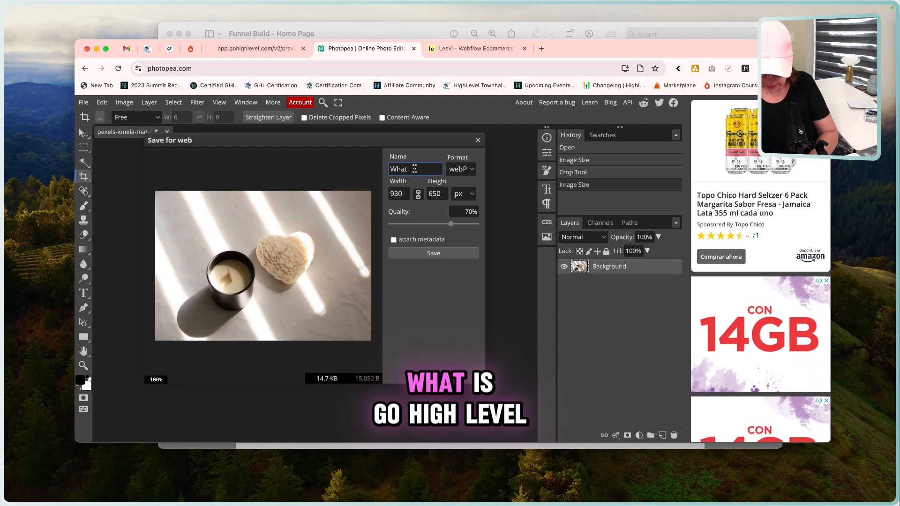
{"action": "type", "text": "Is Go High"}
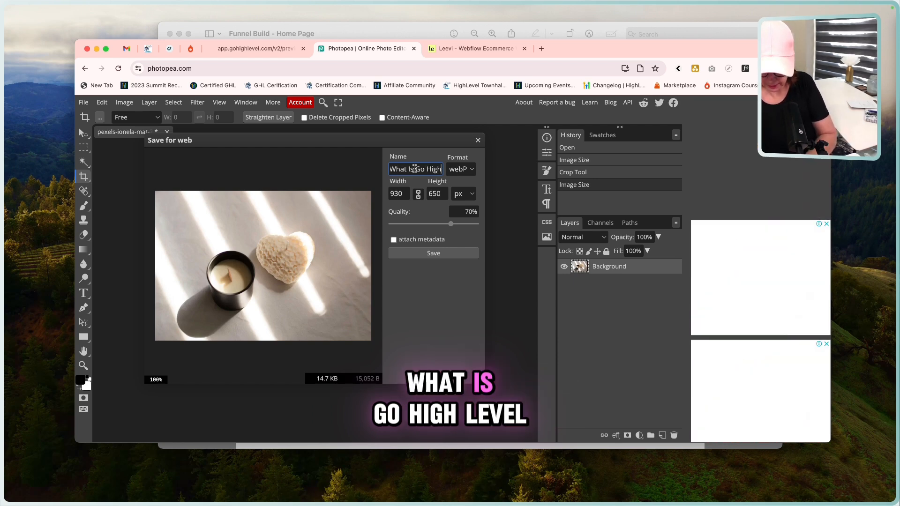
{"action": "type", "text": " Levle"}
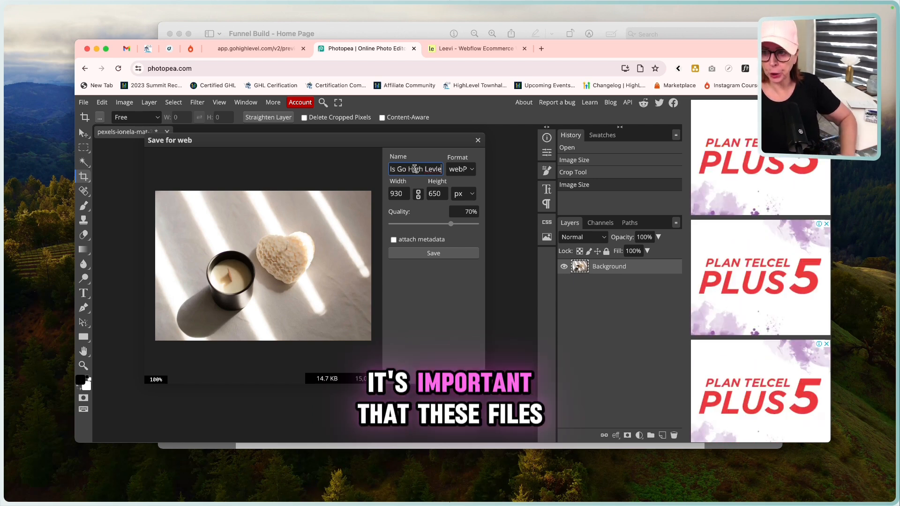
{"action": "key", "text": "BackSpace"}
{"action": "key", "text": "BackSpace"}
{"action": "type", "text": "el"}
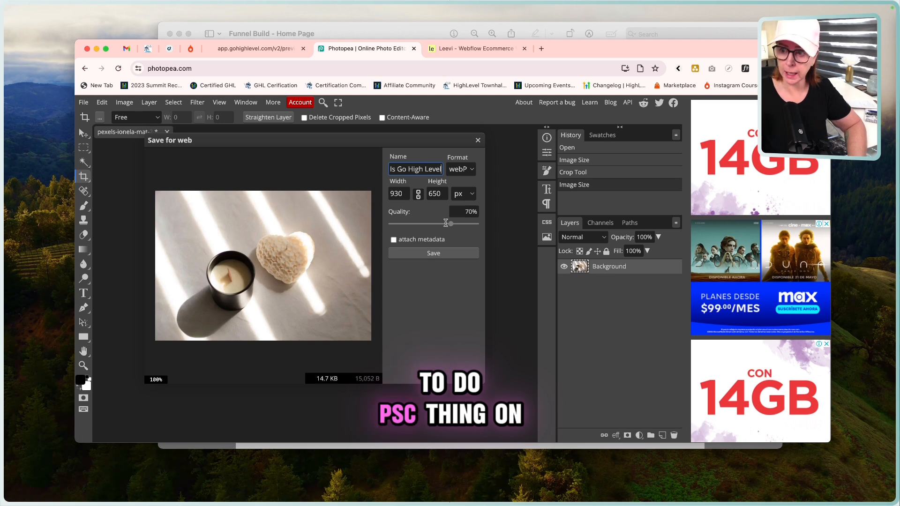
{"action": "left_click", "coordinate": [424, 255]}
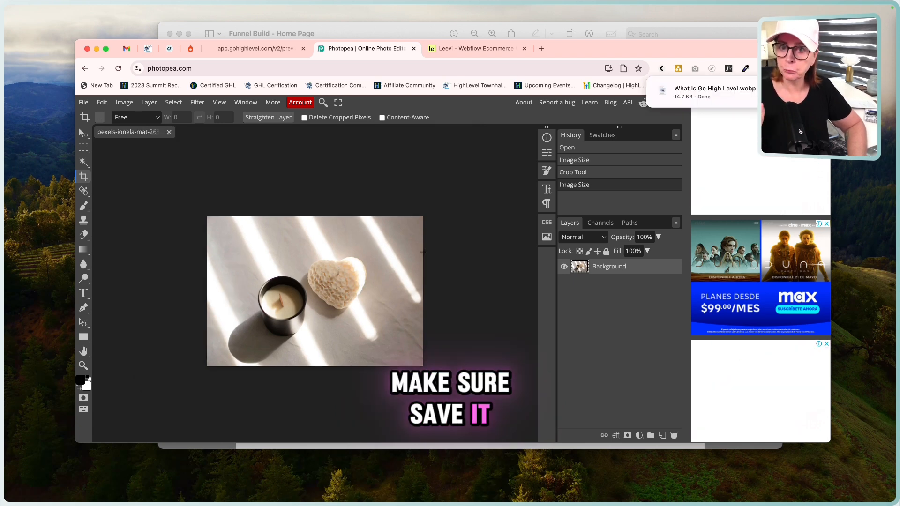
Step: Switch to the GoHighLevel page builder and insert a new section between the candle photo and the footer
{"action": "left_click", "coordinate": [243, 50]}
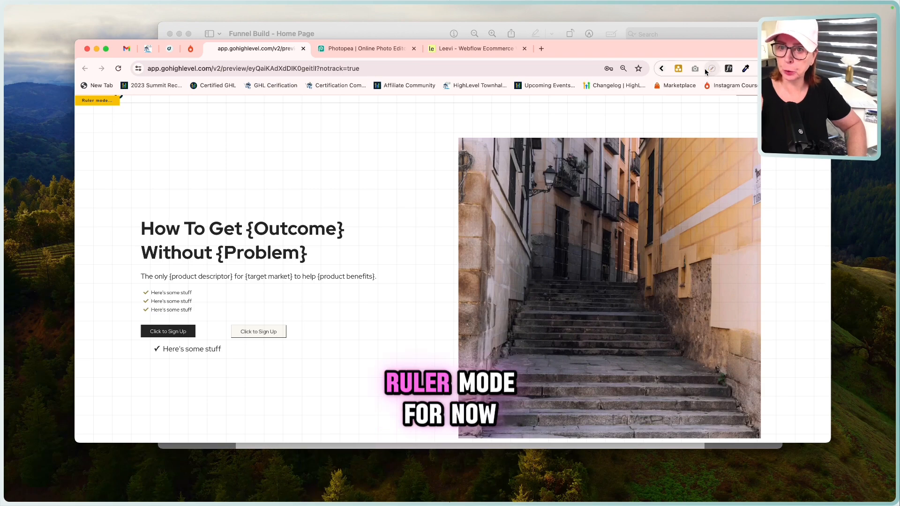
{"action": "left_click", "coordinate": [161, 50]}
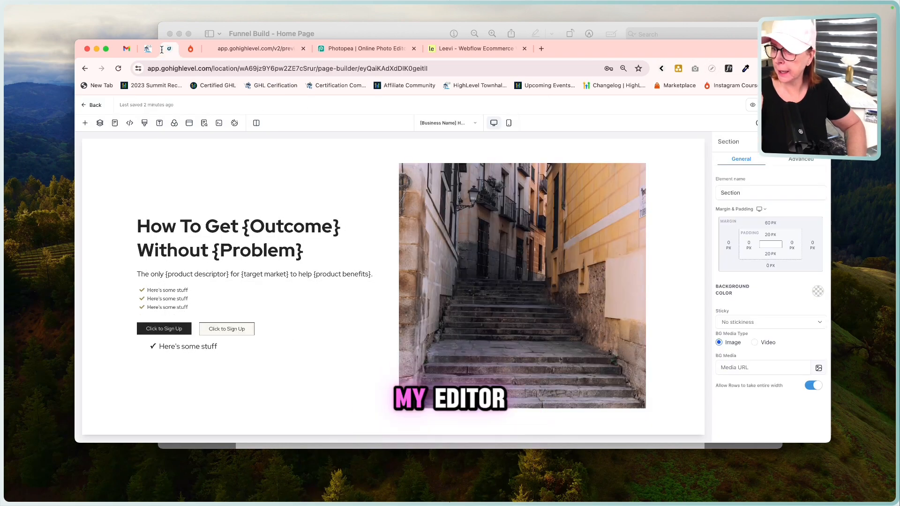
{"action": "scroll", "coordinate": [282, 270], "scroll_direction": "down", "scroll_amount": 10}
{"action": "scroll", "coordinate": [282, 270], "scroll_direction": "down", "scroll_amount": 5}
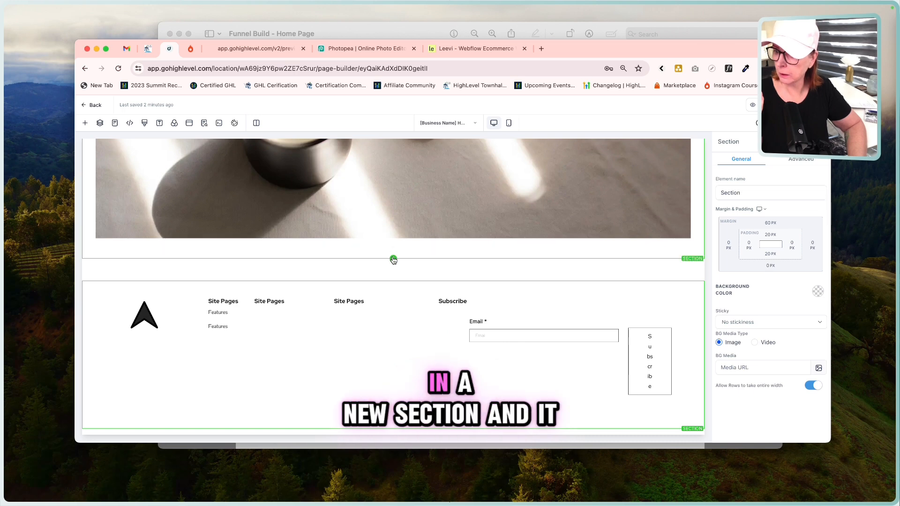
{"action": "left_click", "coordinate": [393, 260]}
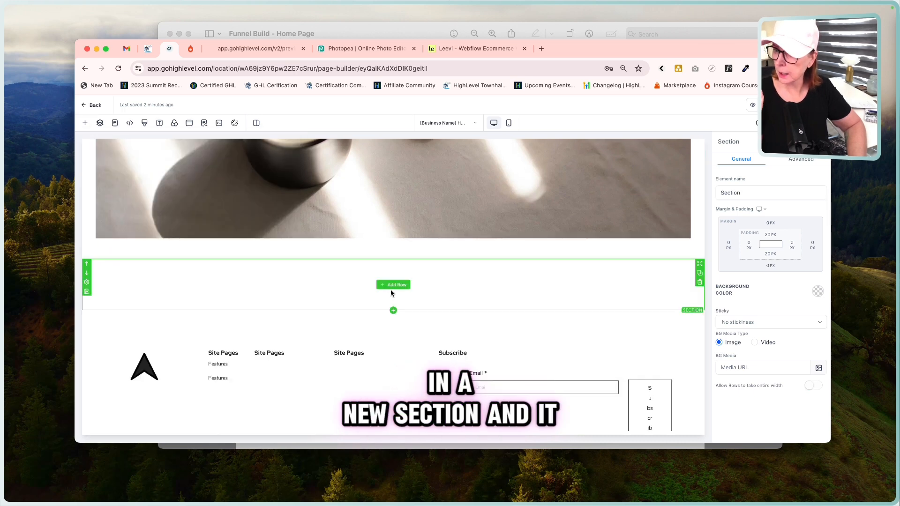
Step: Add a two-column row to the new empty section
{"action": "left_click", "coordinate": [441, 53]}
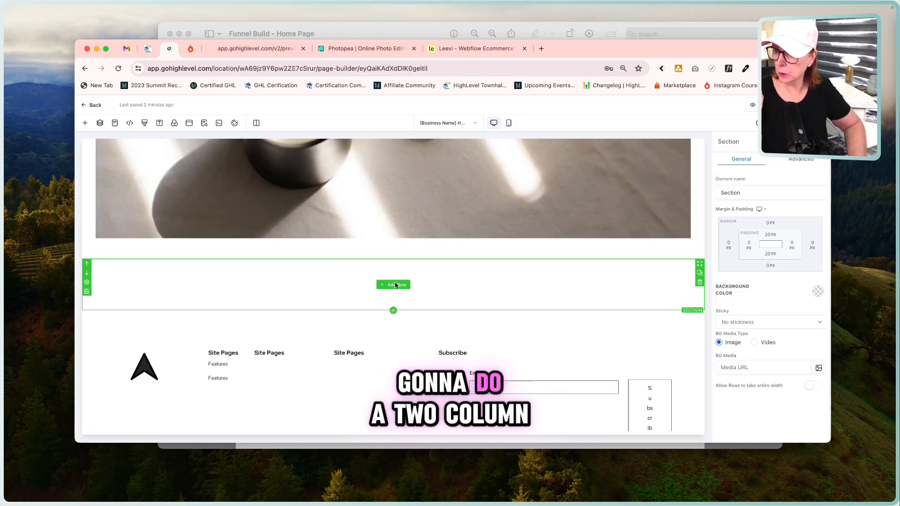
{"action": "left_click", "coordinate": [393, 284]}
{"action": "left_click", "coordinate": [253, 178]}
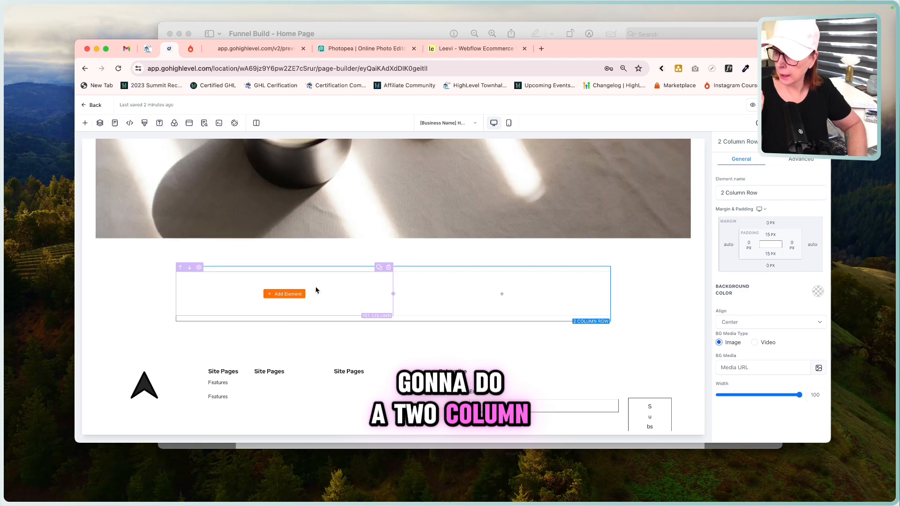
Step: Add an image element to the first column of the new two-column row
{"action": "left_click", "coordinate": [287, 294]}
{"action": "scroll", "coordinate": [234, 243], "scroll_direction": "down", "scroll_amount": 5}
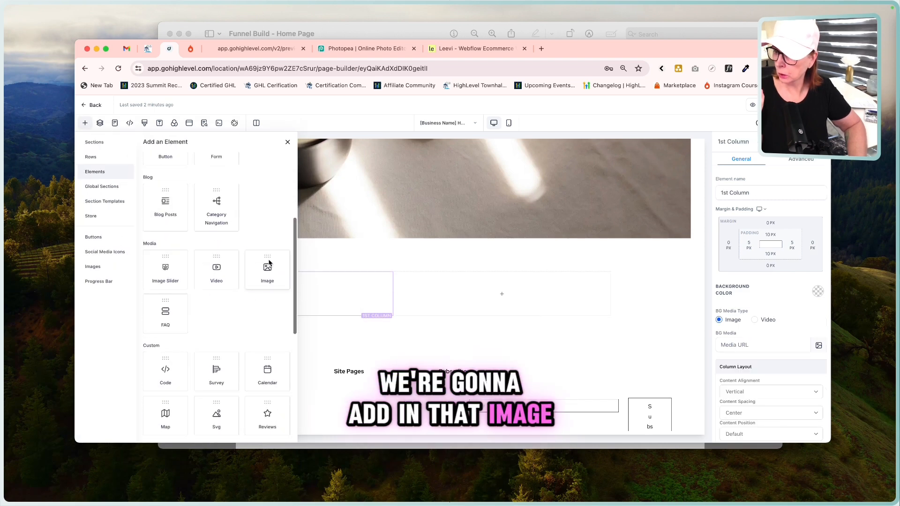
{"action": "left_click_drag", "start_coordinate": [261, 267], "coordinate": [321, 288]}
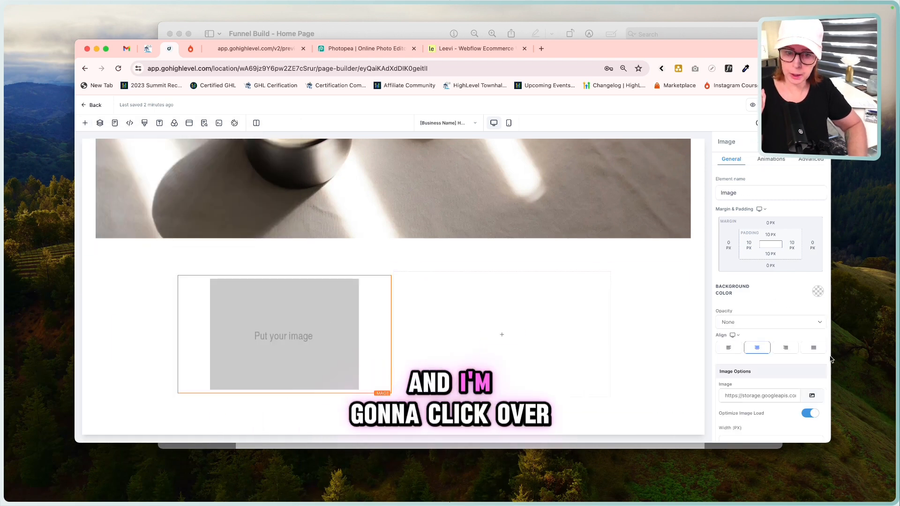
Step: Upload the exported WebP candle photo from the Downloads folder to the media storage as the image element's picture
{"action": "scroll", "coordinate": [765, 330], "scroll_direction": "down", "scroll_amount": 3}
{"action": "left_click", "coordinate": [812, 286]}
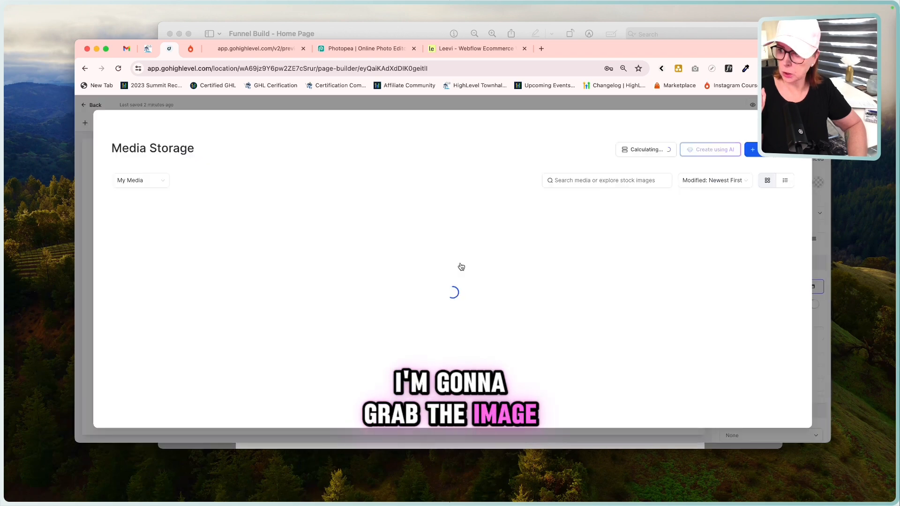
{"action": "left_click", "coordinate": [769, 151]}
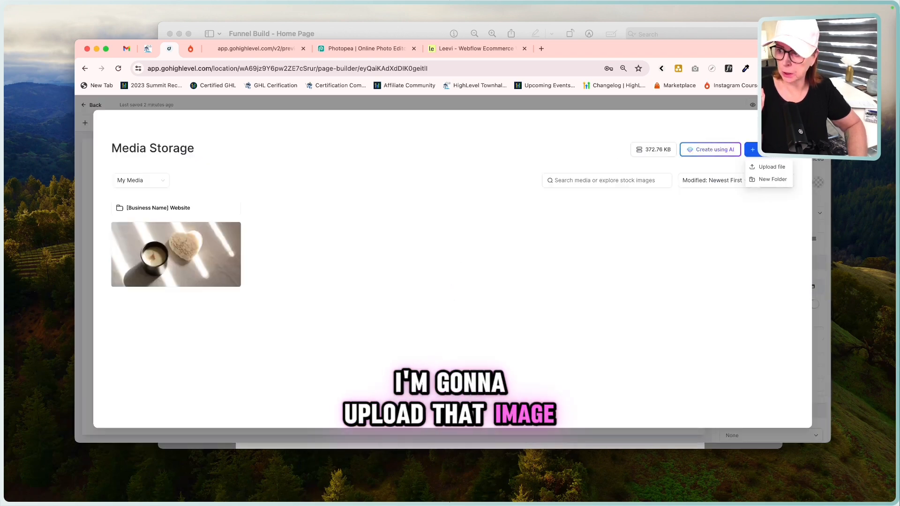
{"action": "left_click", "coordinate": [772, 168]}
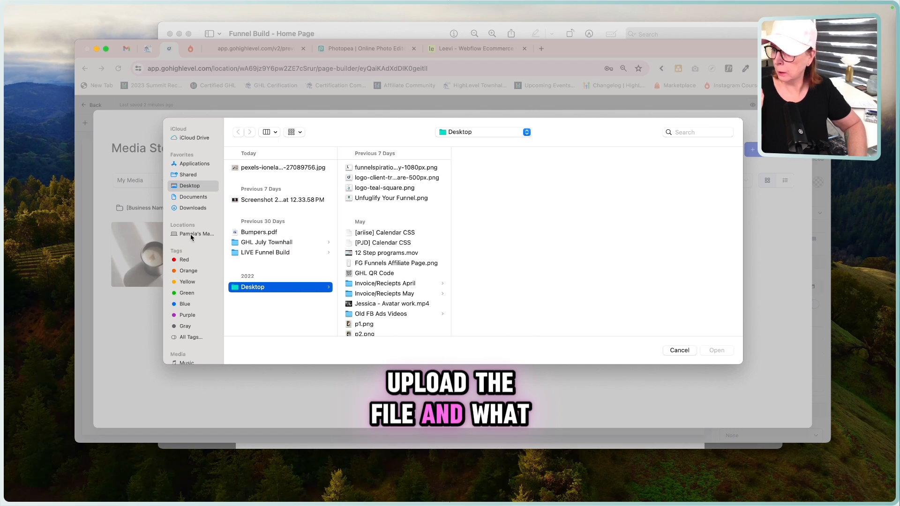
{"action": "left_click", "coordinate": [191, 209]}
{"action": "double_click", "coordinate": [269, 199]}
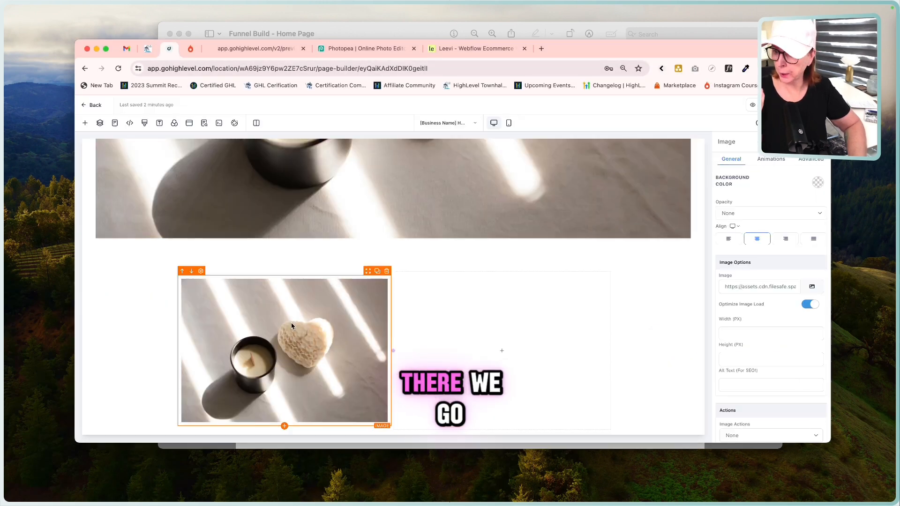
{"action": "scroll", "coordinate": [291, 281], "scroll_direction": "down", "scroll_amount": 3}
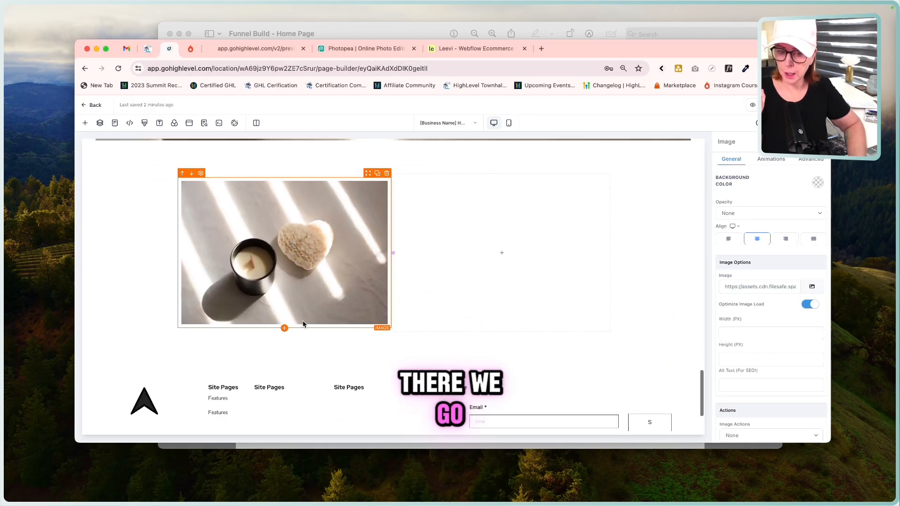
Step: Set the image's width to 650 px, then clear the value and enter 650 again
{"action": "left_click", "coordinate": [755, 334]}
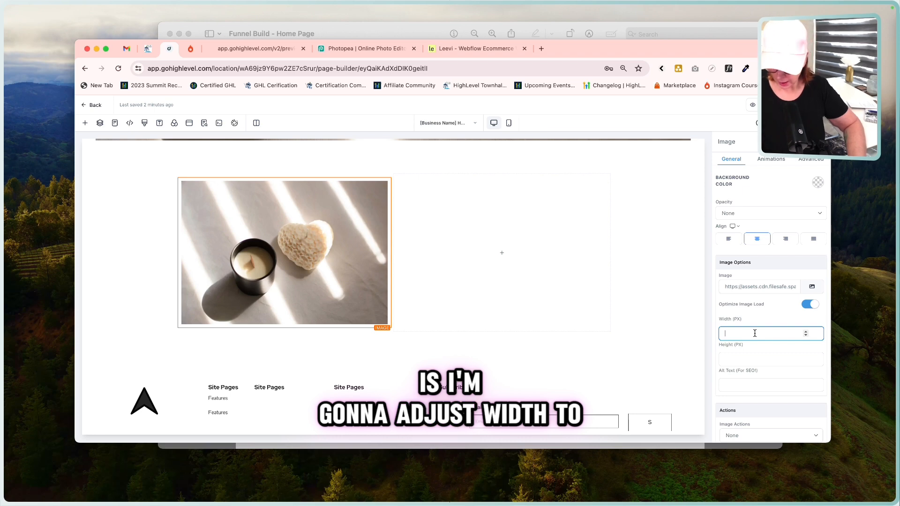
{"action": "type", "text": "650"}
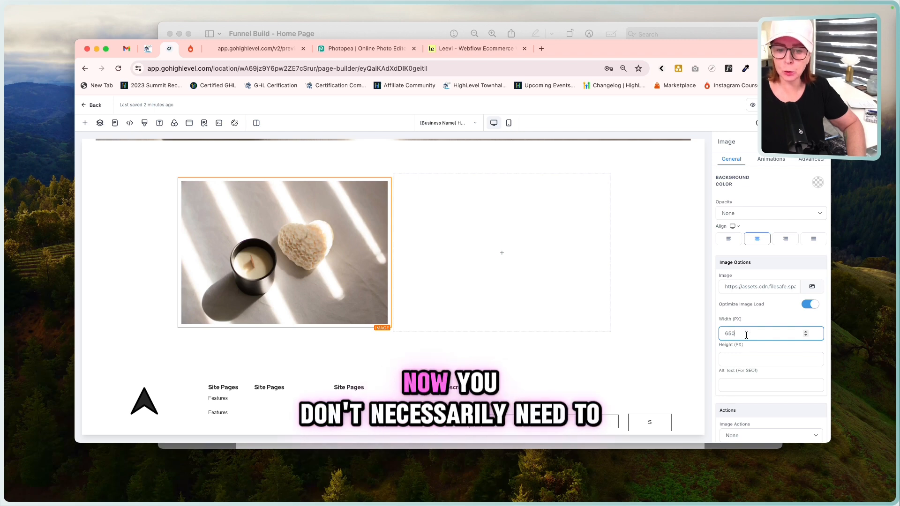
{"action": "left_click_drag", "start_coordinate": [744, 334], "coordinate": [698, 334]}
{"action": "key", "text": "BackSpace"}
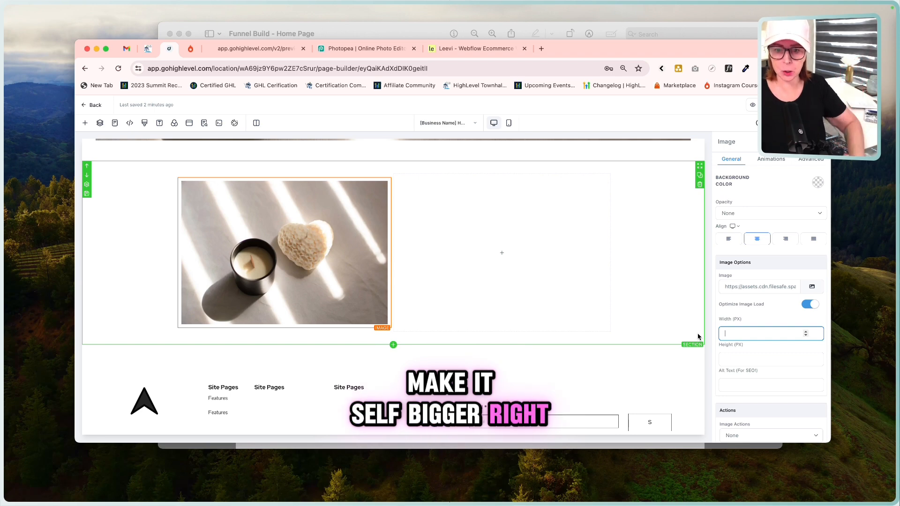
{"action": "type", "text": "65"}
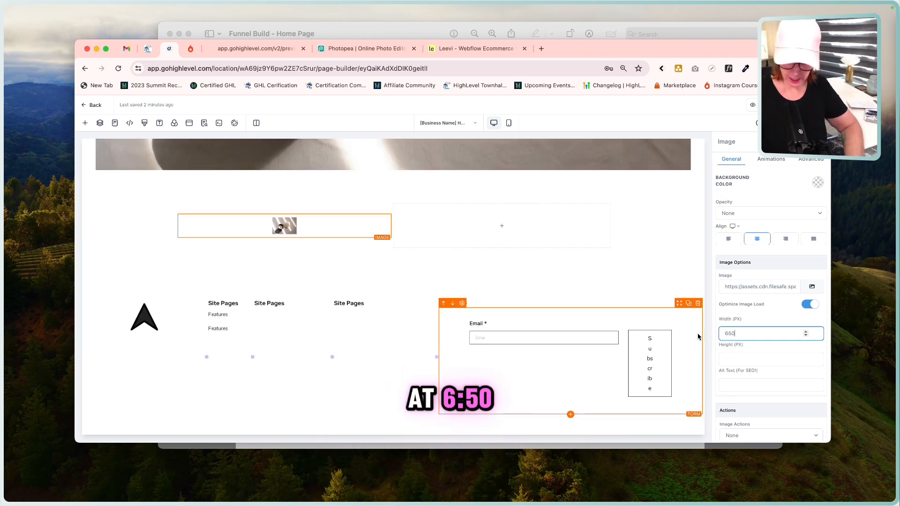
{"action": "type", "text": "0"}
Step: Enter "what is Go High Level..." as the image's alt text for SEO
{"action": "left_click", "coordinate": [742, 360]}
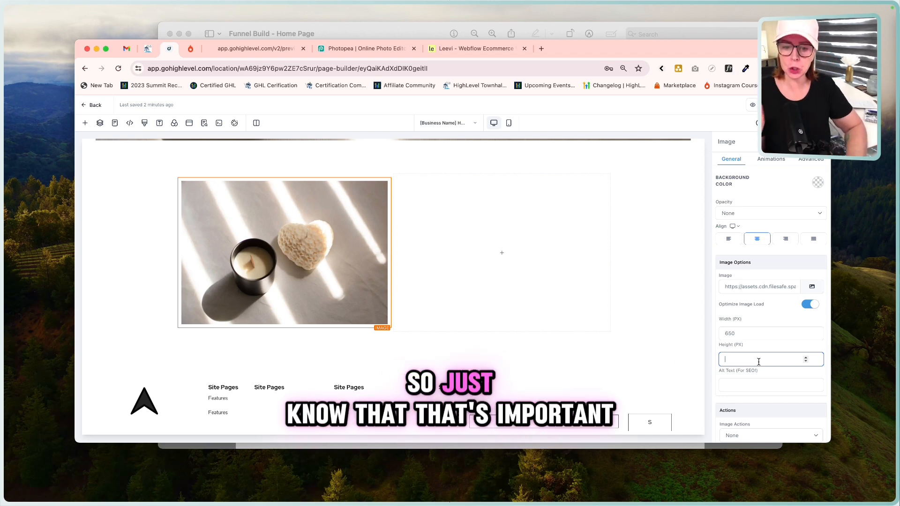
{"action": "scroll", "coordinate": [742, 365], "scroll_direction": "down", "scroll_amount": 2}
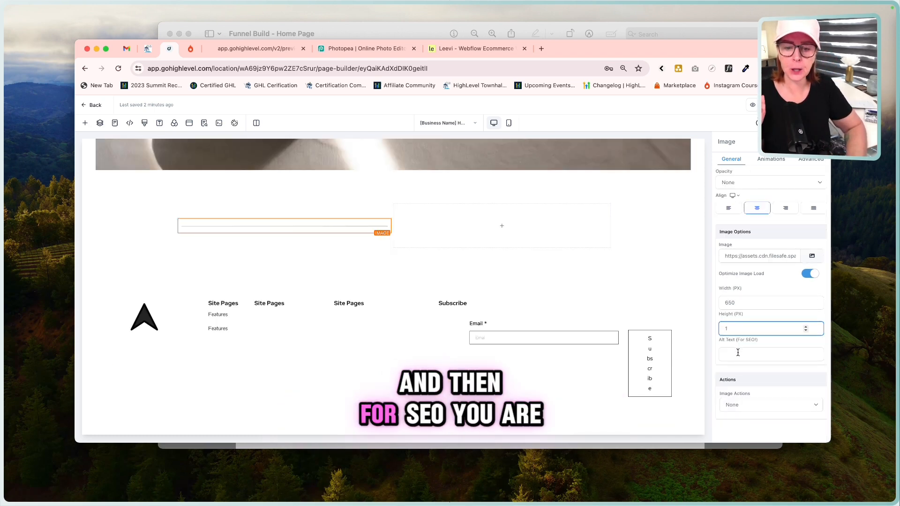
{"action": "left_click", "coordinate": [738, 354]}
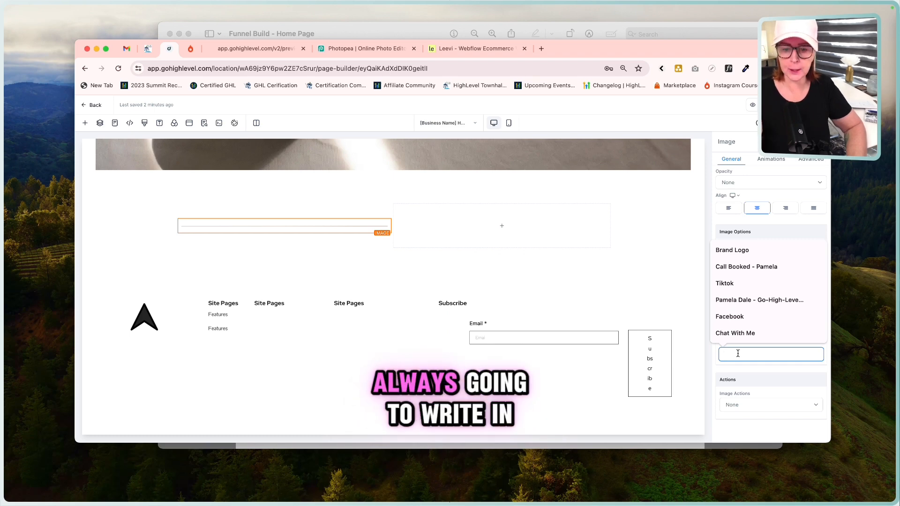
{"action": "type", "text": "who"}
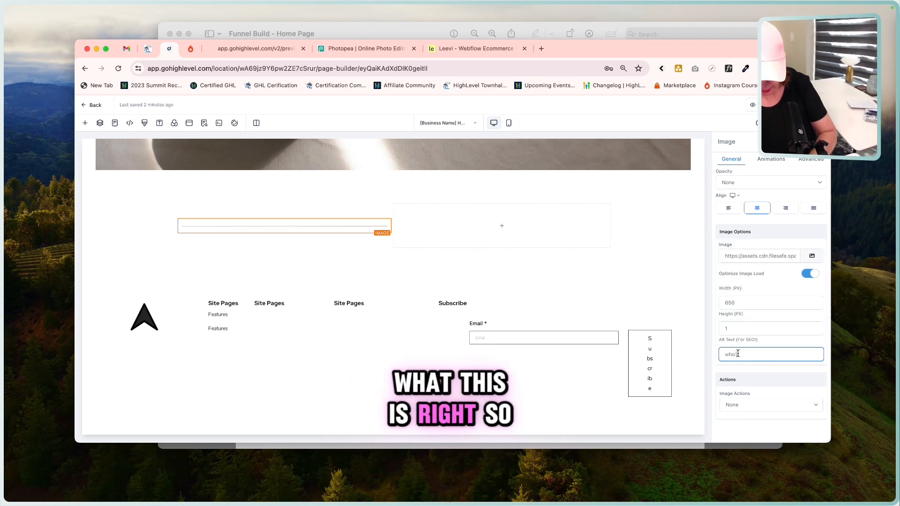
{"action": "type", "text": " wh"}
{"action": "key", "text": "BackSpace"}
{"action": "key", "text": "BackSpace"}
{"action": "key", "text": "BackSpace"}
{"action": "key", "text": "BackSpace"}
{"action": "type", "text": "at is Go Hi"}
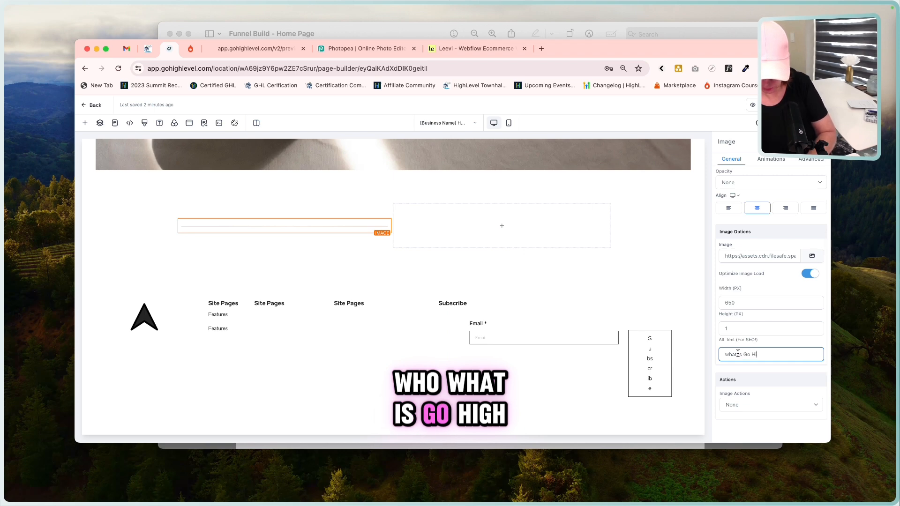
{"action": "type", "text": " Level..."}
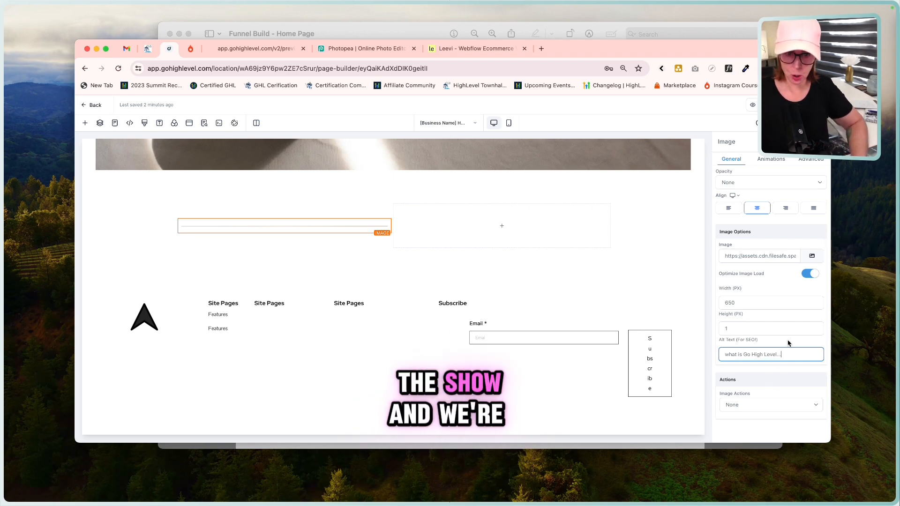
Step: Preview the page and examine the new image section near the footer
{"action": "left_click", "coordinate": [204, 122]}
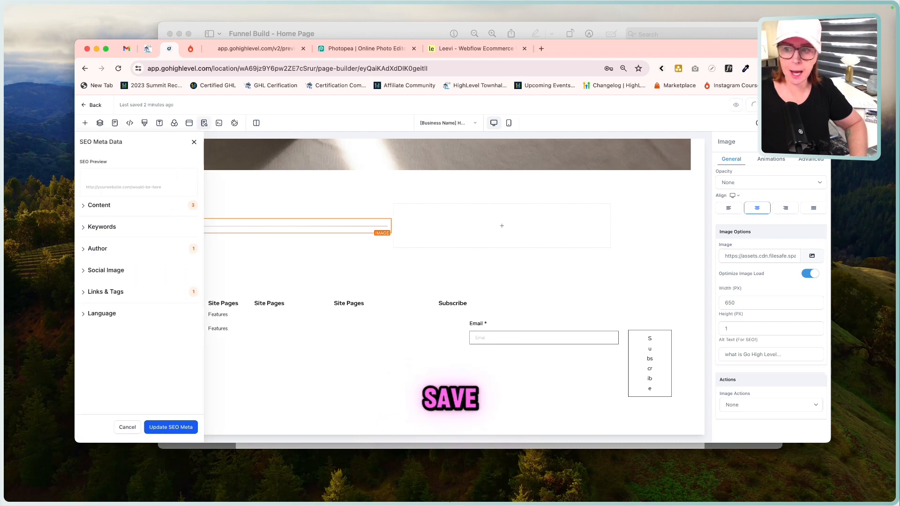
{"action": "left_click", "coordinate": [194, 142]}
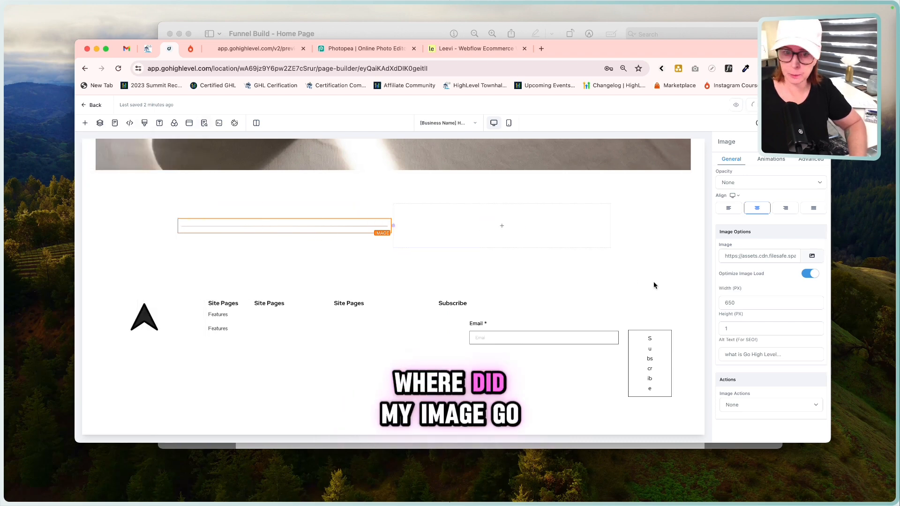
{"action": "left_click", "coordinate": [752, 105]}
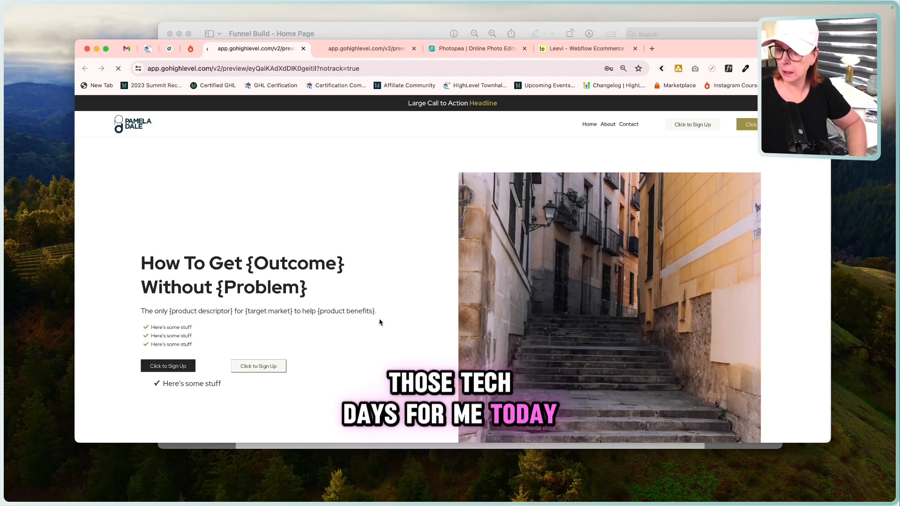
{"action": "scroll", "coordinate": [380, 322], "scroll_direction": "down", "scroll_amount": 15}
{"action": "scroll", "coordinate": [380, 322], "scroll_direction": "down", "scroll_amount": 2}
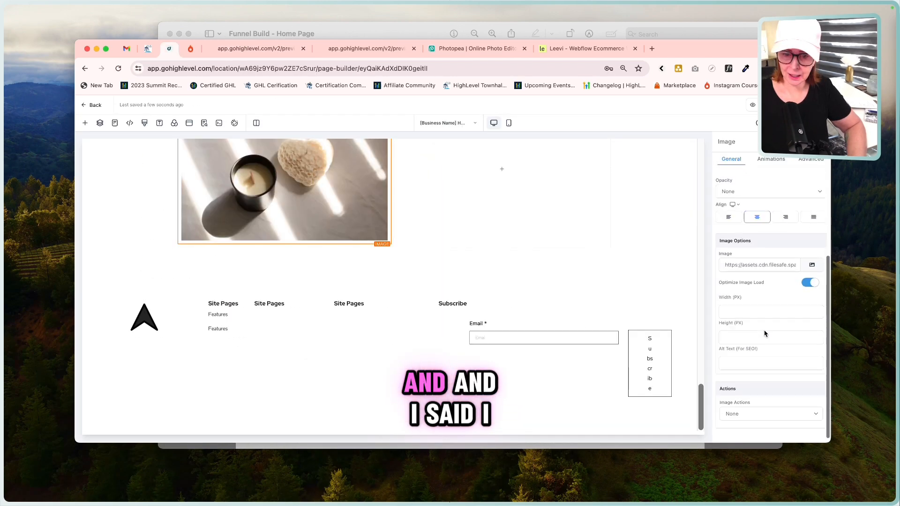
Step: Set the candle image's width to 650 px, leave its height empty, and enter "Who is Go High Level" as its alt text
{"action": "scroll", "coordinate": [764, 334], "scroll_direction": "down", "scroll_amount": 1}
{"action": "left_click", "coordinate": [736, 305]}
{"action": "type", "text": "650"}
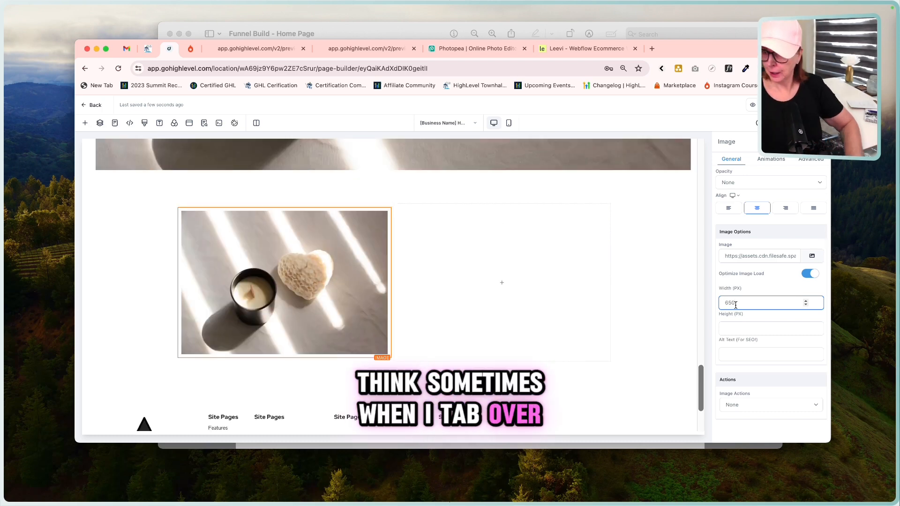
{"action": "key", "text": "Tab"}
{"action": "key", "text": "Tab"}
{"action": "type", "text": "W"}
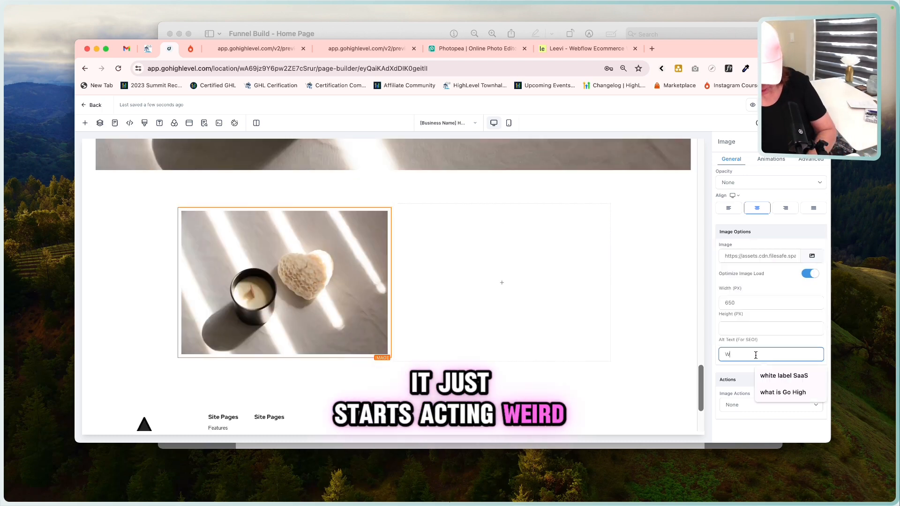
{"action": "type", "text": "ho is Go High Level"}
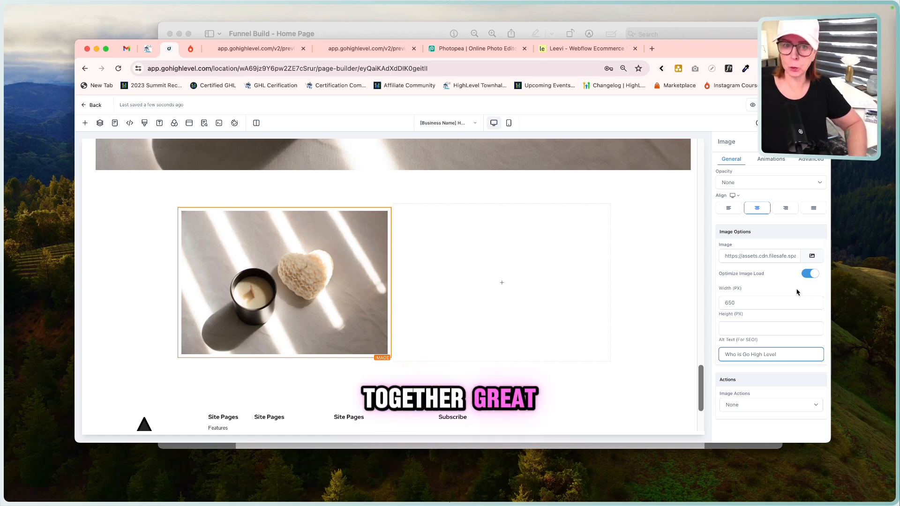
Step: Save the page and preview it down to the candle image in the two-column row
{"action": "left_click", "coordinate": [776, 105]}
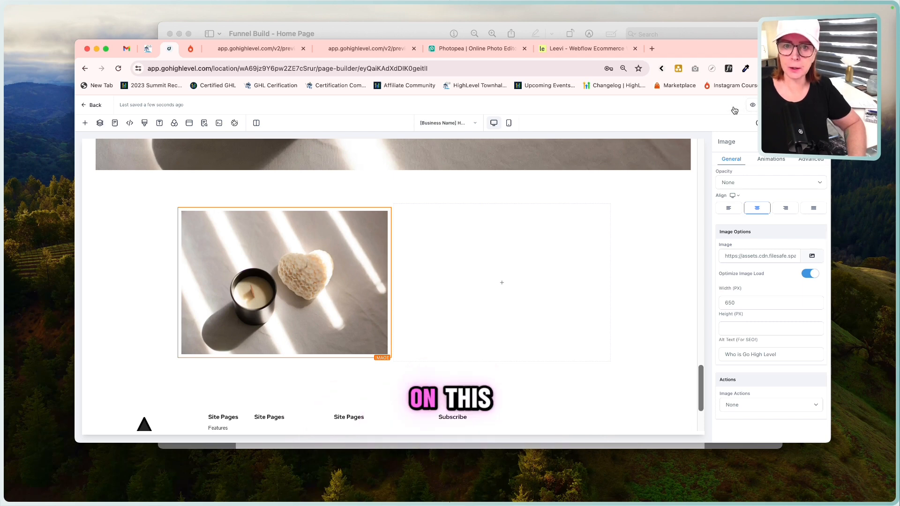
{"action": "left_click", "coordinate": [754, 105]}
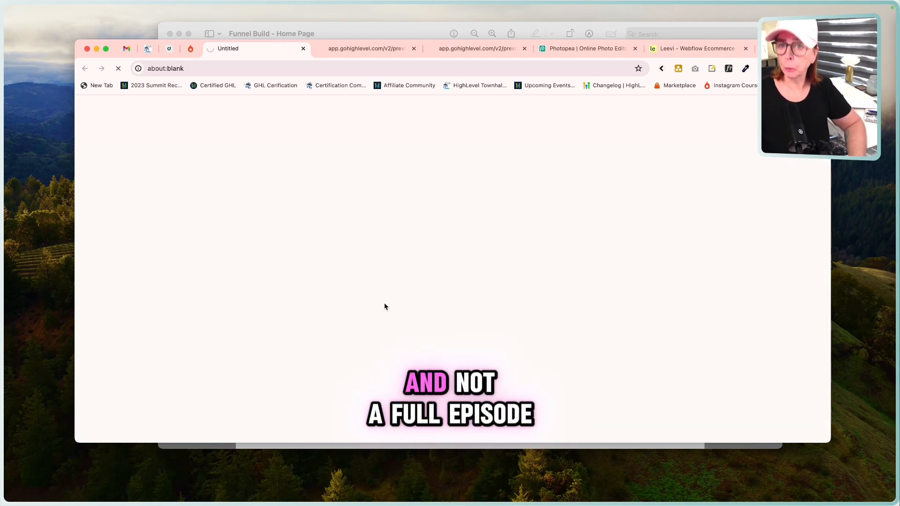
{"action": "scroll", "coordinate": [387, 342], "scroll_direction": "down", "scroll_amount": 8}
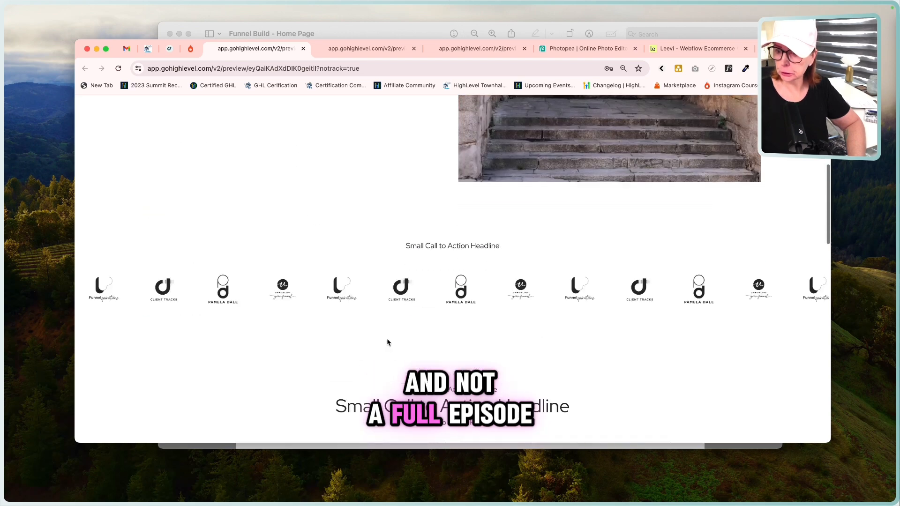
{"action": "scroll", "coordinate": [388, 343], "scroll_direction": "down", "scroll_amount": 15}
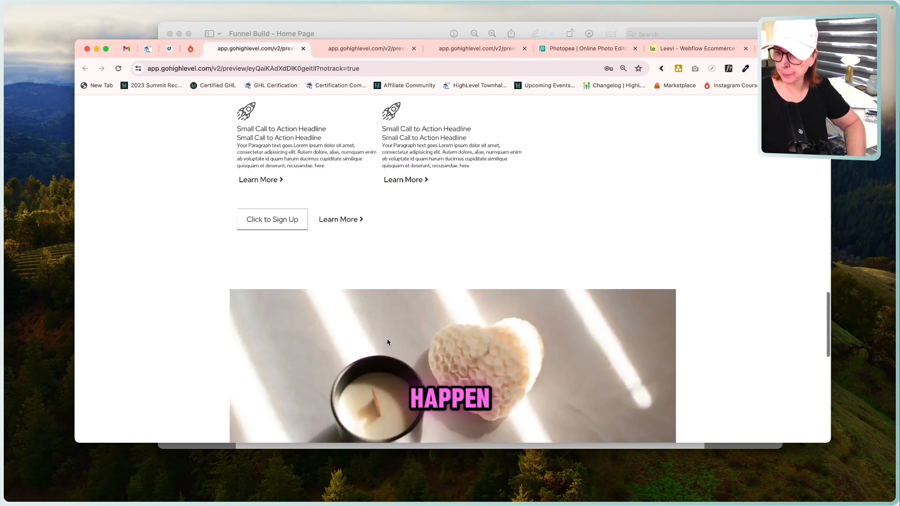
{"action": "scroll", "coordinate": [388, 342], "scroll_direction": "down", "scroll_amount": 8}
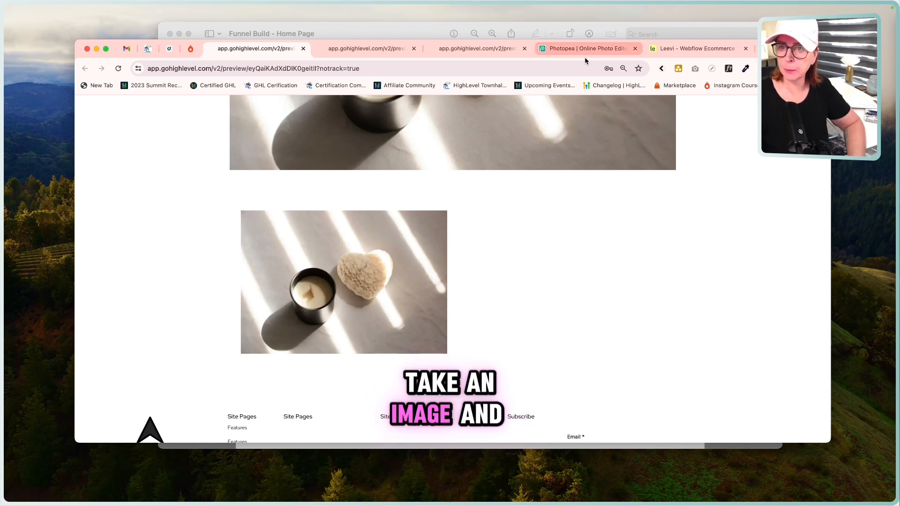
Step: Switch to the "Funnel Build - Home Page" wireframe and examine the image placeholders across its sections
{"action": "left_click", "coordinate": [418, 33]}
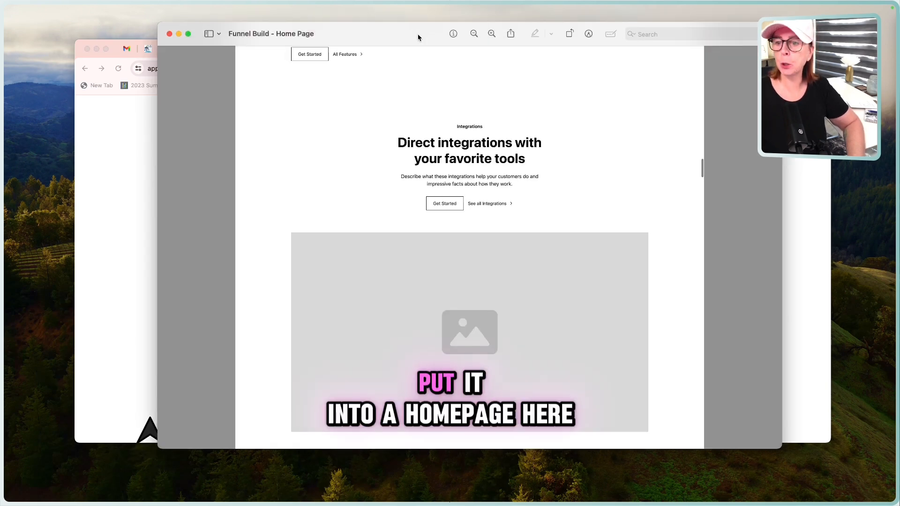
{"action": "scroll", "coordinate": [483, 239], "scroll_direction": "down", "scroll_amount": 15}
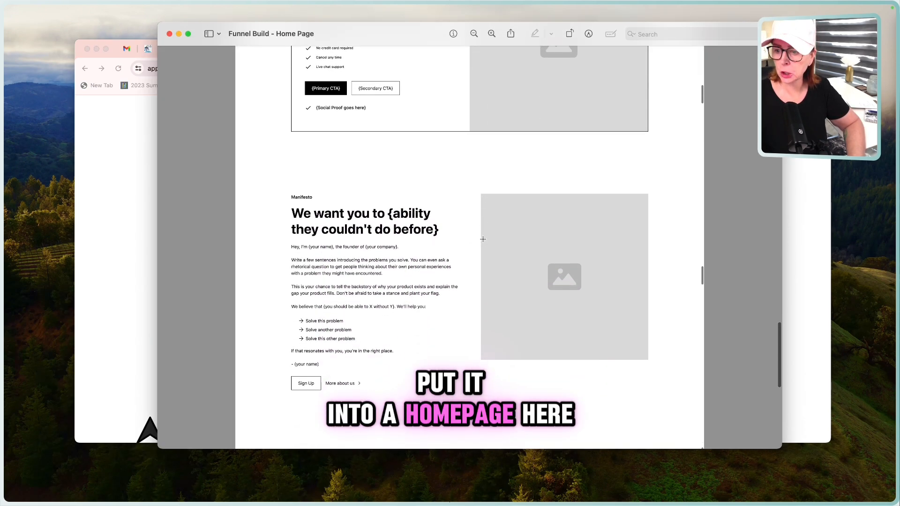
{"action": "scroll", "coordinate": [483, 239], "scroll_direction": "up", "scroll_amount": 5}
{"action": "scroll", "coordinate": [483, 239], "scroll_direction": "up", "scroll_amount": 8}
{"action": "scroll", "coordinate": [483, 239], "scroll_direction": "down", "scroll_amount": 9}
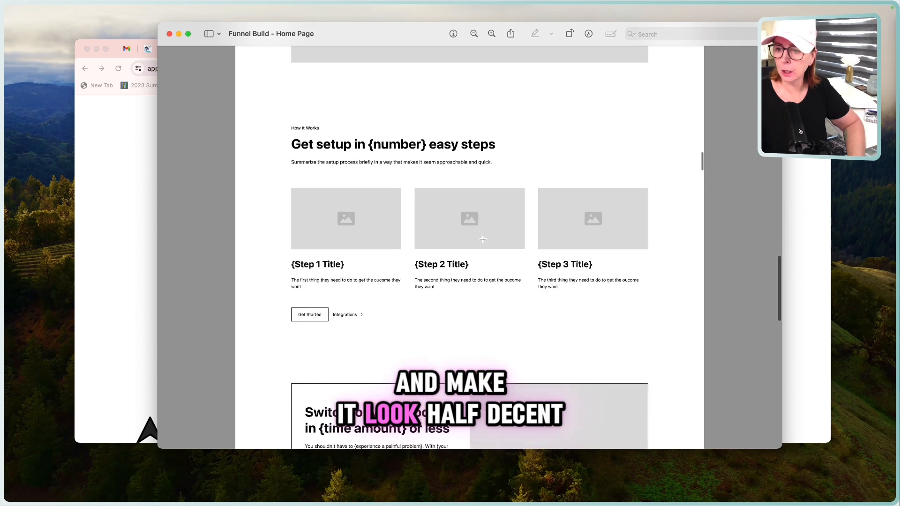
{"action": "scroll", "coordinate": [483, 239], "scroll_direction": "down", "scroll_amount": 12}
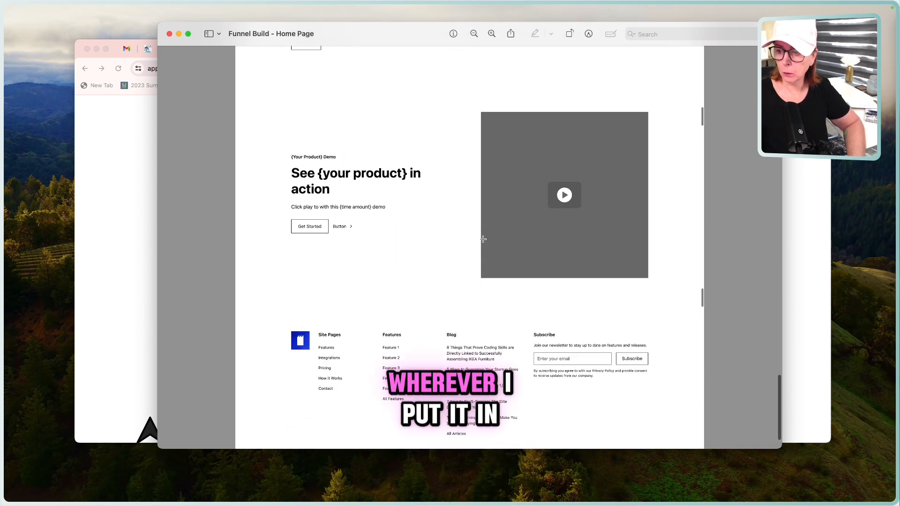
{"action": "scroll", "coordinate": [483, 239], "scroll_direction": "up", "scroll_amount": 20}
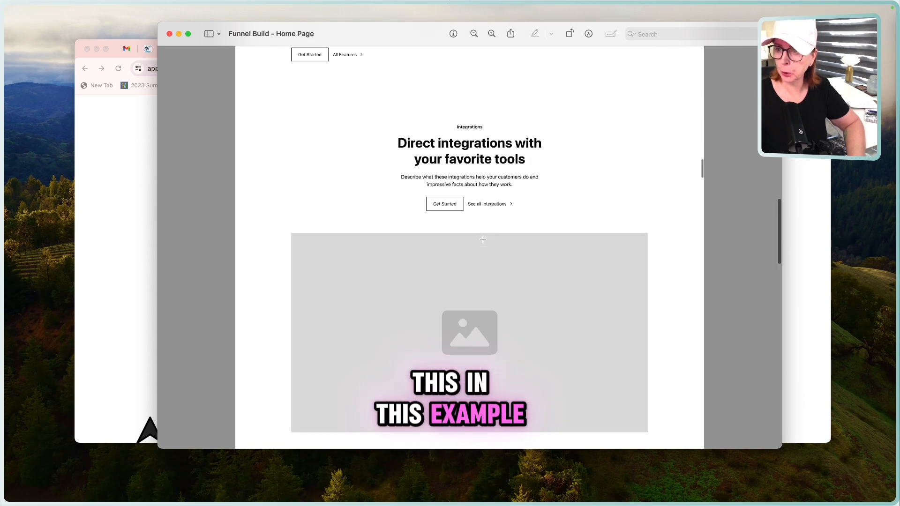